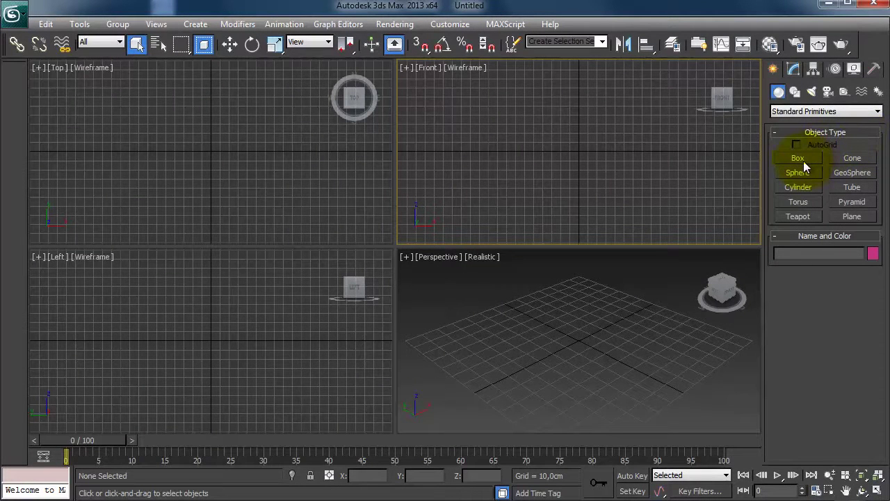
Create a box in the Top viewport about 89.8 cm long, 110.6 cm wide and 39.2 cm high
{"action": "left_click", "coordinate": [800, 158]}
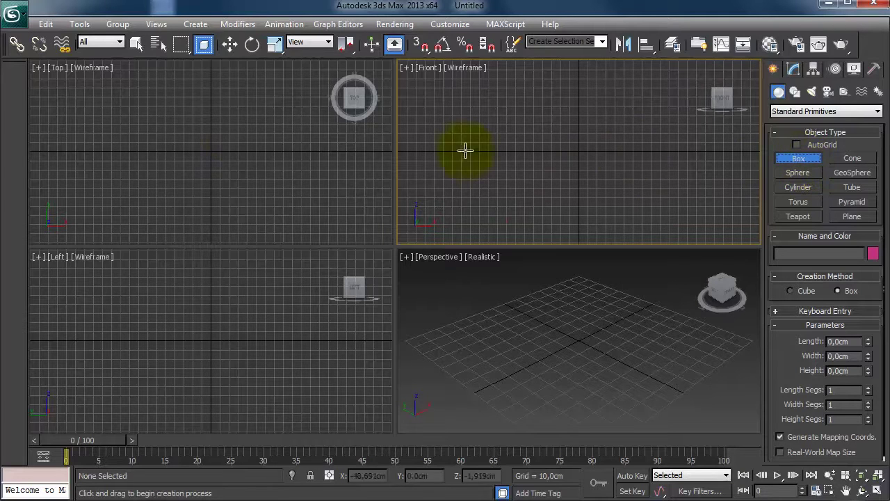
{"action": "left_click", "coordinate": [148, 106]}
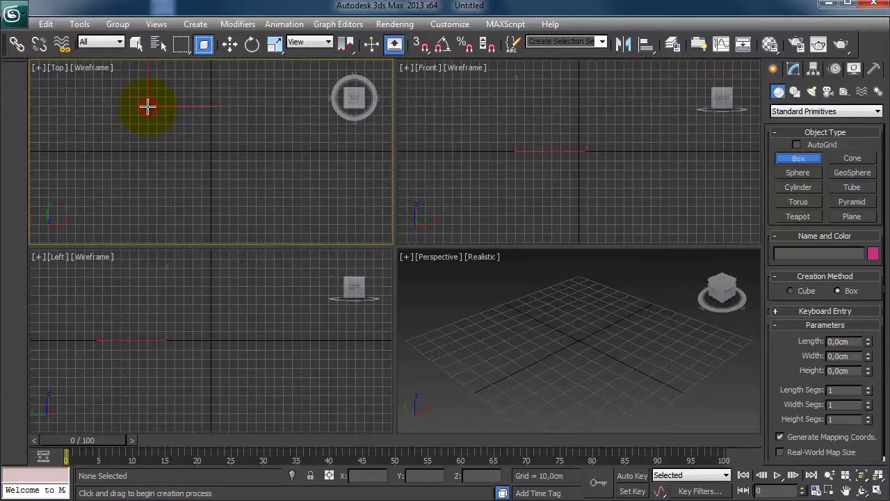
{"action": "left_click_drag", "start_coordinate": [148, 105], "coordinate": [247, 187]}
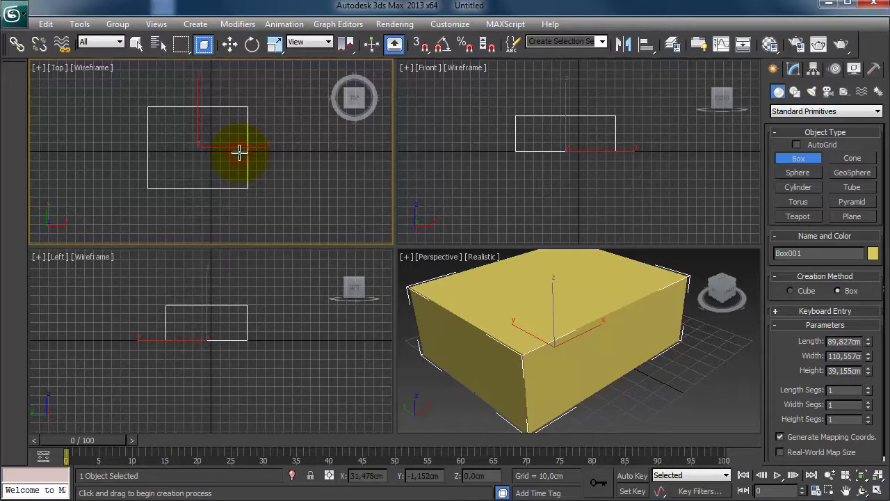
{"action": "right_click", "coordinate": [286, 153]}
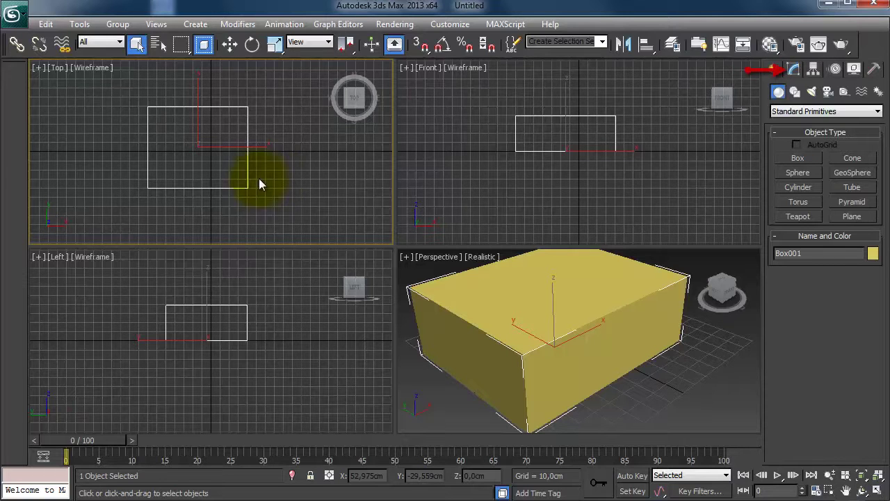
Resize the box to about 53 cm length, 44.2 cm width and 32.1 cm height, and delete it
{"action": "left_click", "coordinate": [794, 70]}
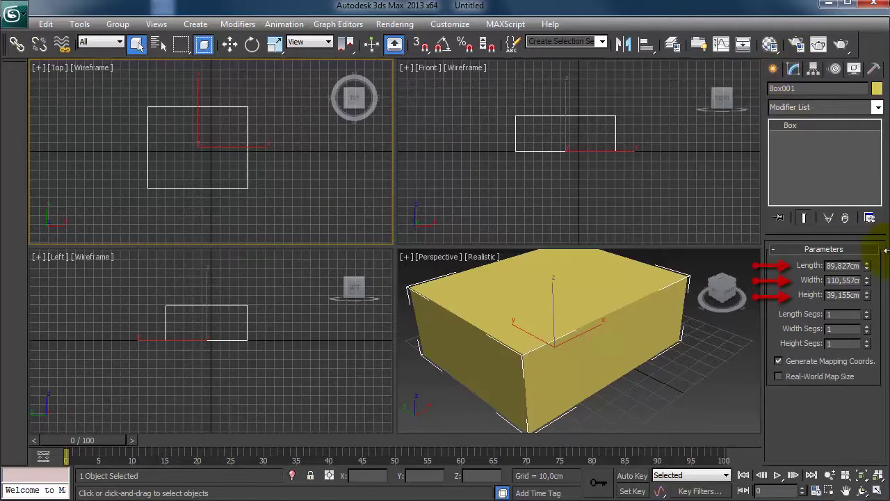
{"action": "mouse_move", "coordinate": [868, 272]}
{"action": "left_mouse_down"}
{"action": "mouse_move", "coordinate": [878, 295]}
{"action": "mouse_move", "coordinate": [868, 295]}
{"action": "mouse_move", "coordinate": [874, 322]}
{"action": "mouse_move", "coordinate": [867, 310]}
{"action": "left_mouse_up"}
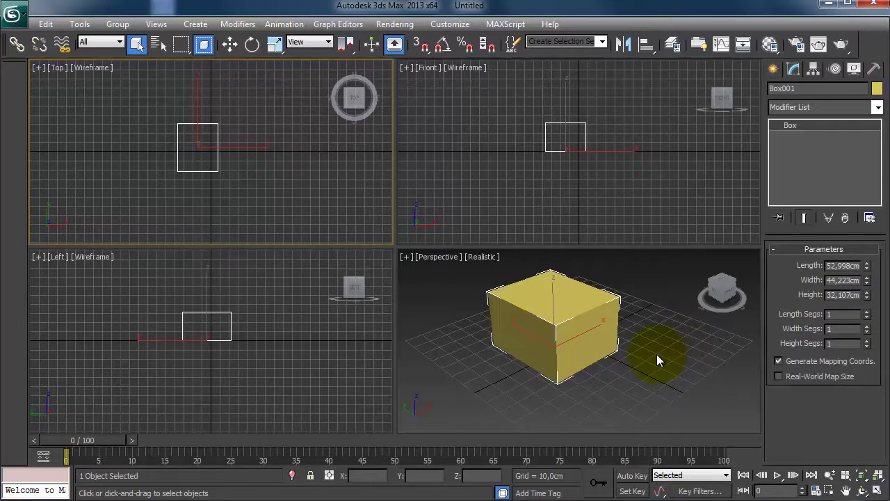
{"action": "left_click", "coordinate": [584, 344]}
{"action": "key", "text": "Delete"}
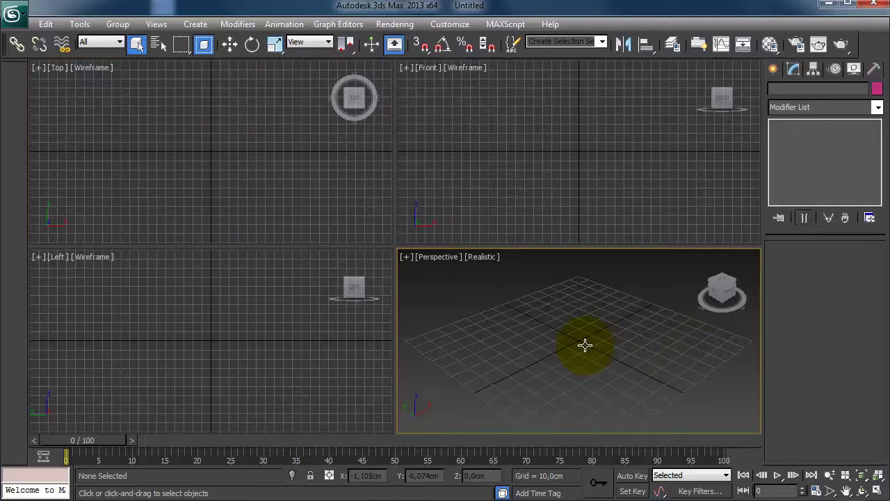
Create a cylinder centred on the origin in the Top viewport, about 45.6 cm in radius and 36.1 cm high
{"action": "left_click", "coordinate": [773, 71]}
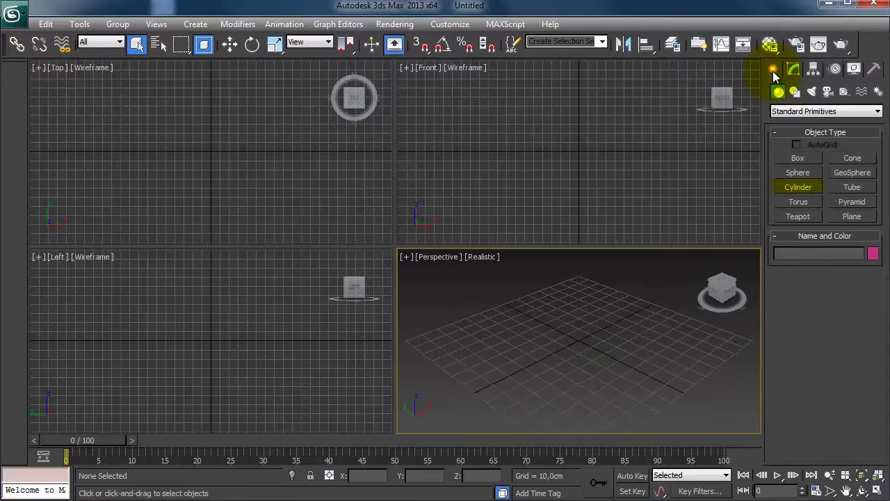
{"action": "left_click", "coordinate": [800, 188]}
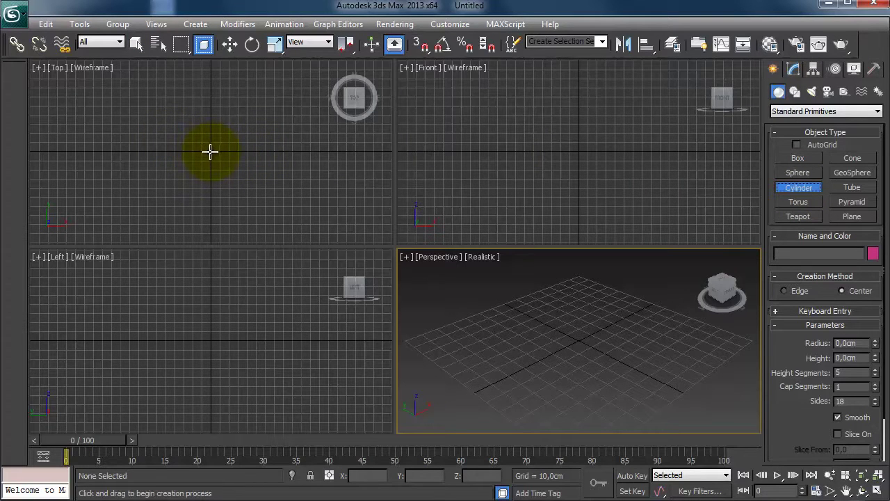
{"action": "left_click_drag", "start_coordinate": [210, 150], "coordinate": [239, 181]}
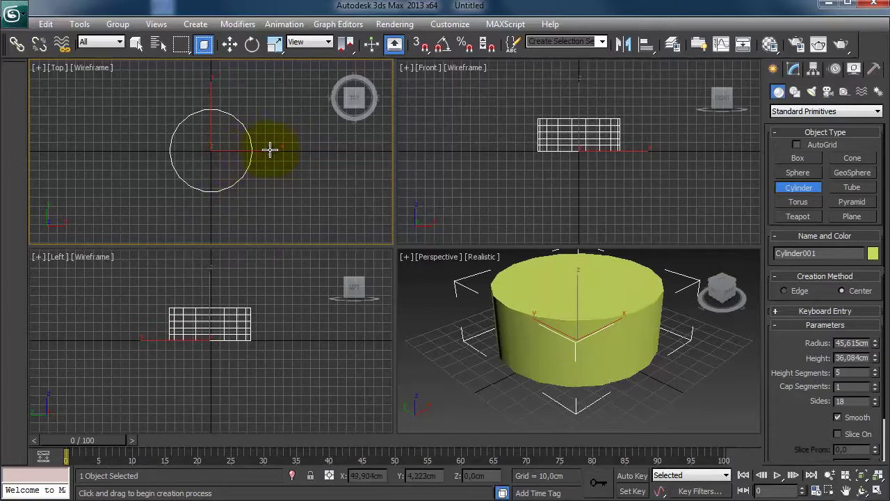
{"action": "right_click", "coordinate": [294, 151]}
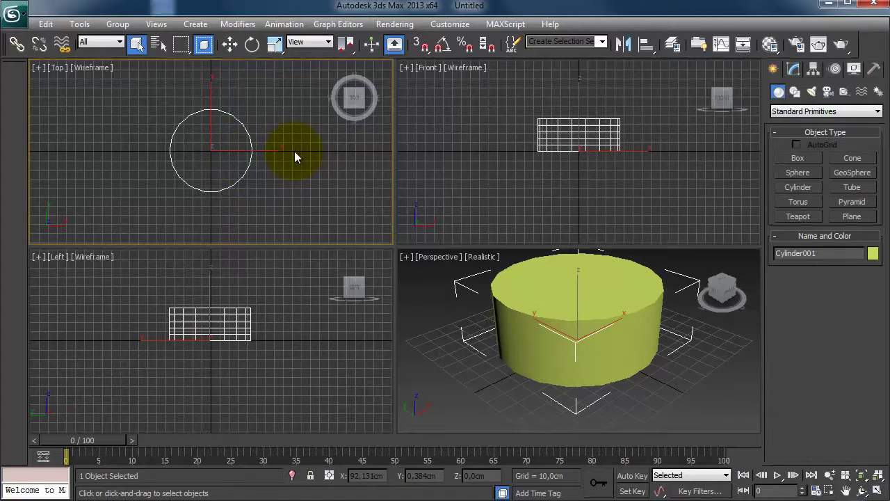
Reduce the cylinder to a radius of about 23.3 cm and a height of about 35.7 cm, and delete it
{"action": "left_click", "coordinate": [793, 71]}
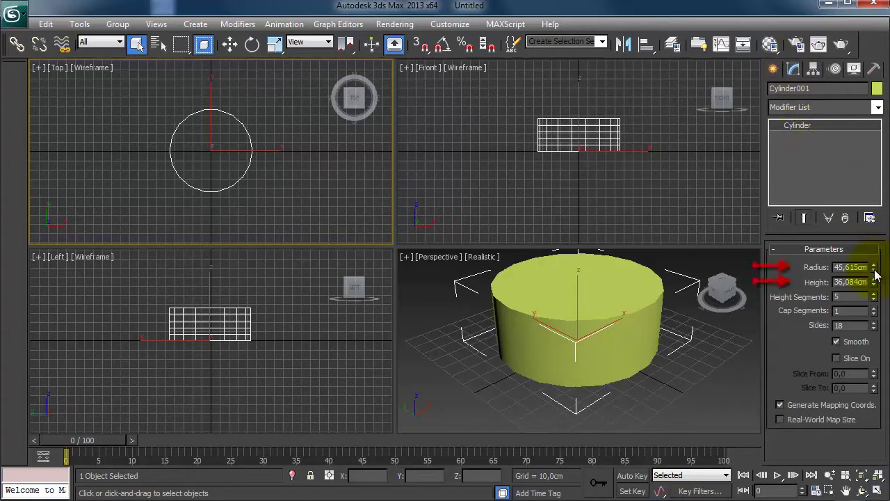
{"action": "left_click_drag", "start_coordinate": [874, 269], "coordinate": [887, 292]}
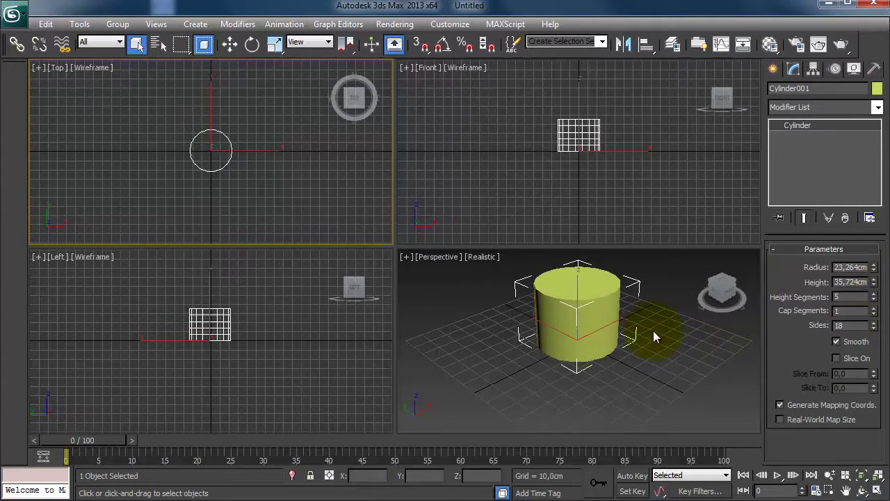
{"action": "key", "text": "Delete"}
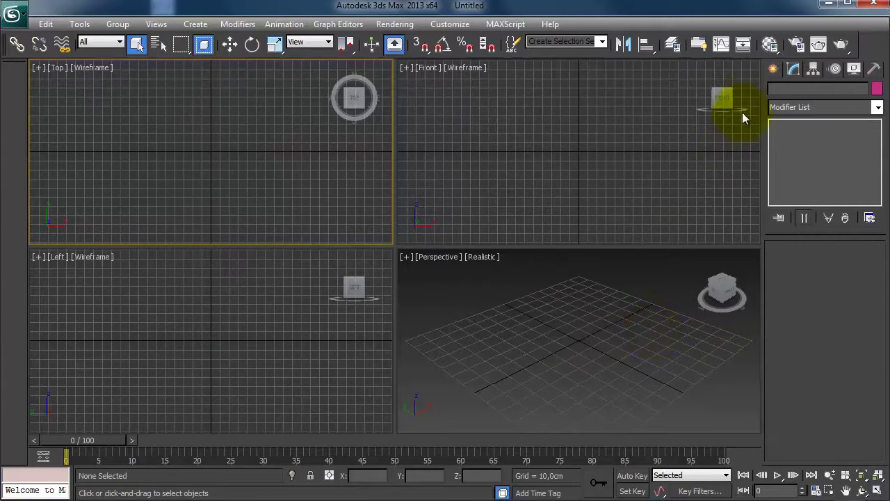
Create a sphere near the origin in the Top viewport with a radius of about 28.8 cm
{"action": "left_click", "coordinate": [773, 68]}
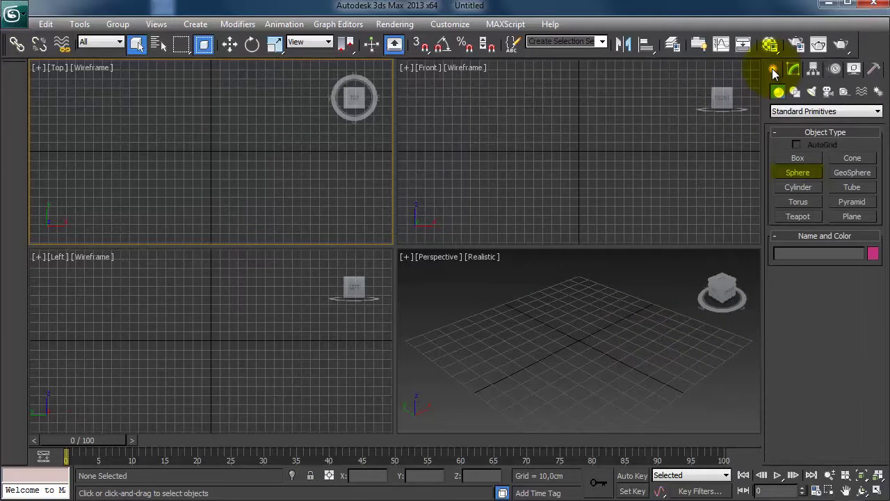
{"action": "left_click", "coordinate": [814, 176]}
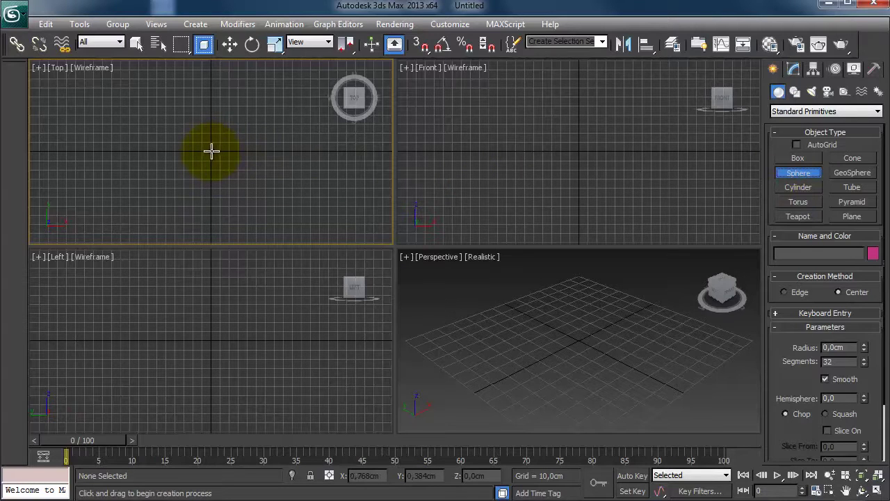
{"action": "left_click_drag", "start_coordinate": [209, 149], "coordinate": [230, 170]}
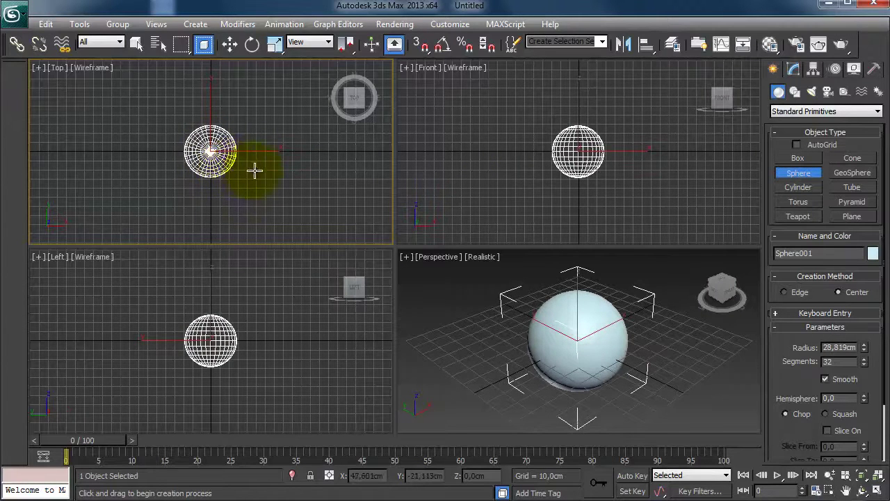
{"action": "right_click", "coordinate": [256, 173]}
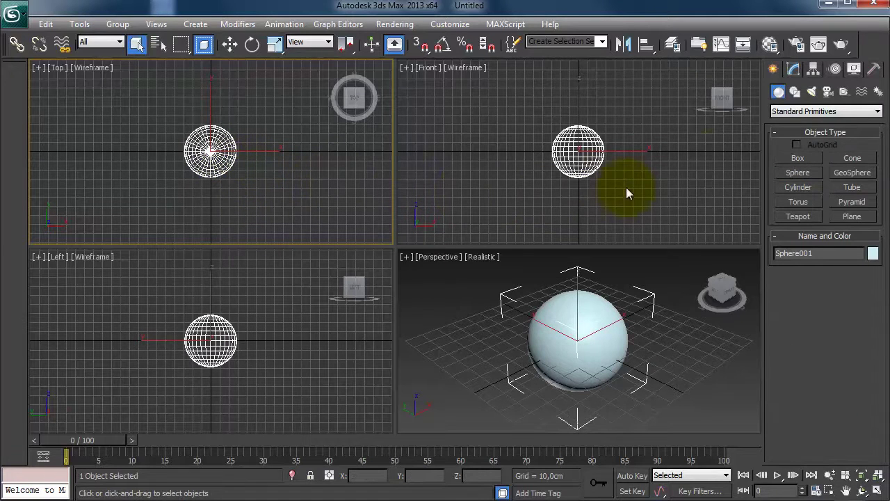
Adjust the sphere's radius and delete the sphere
{"action": "left_click", "coordinate": [794, 70]}
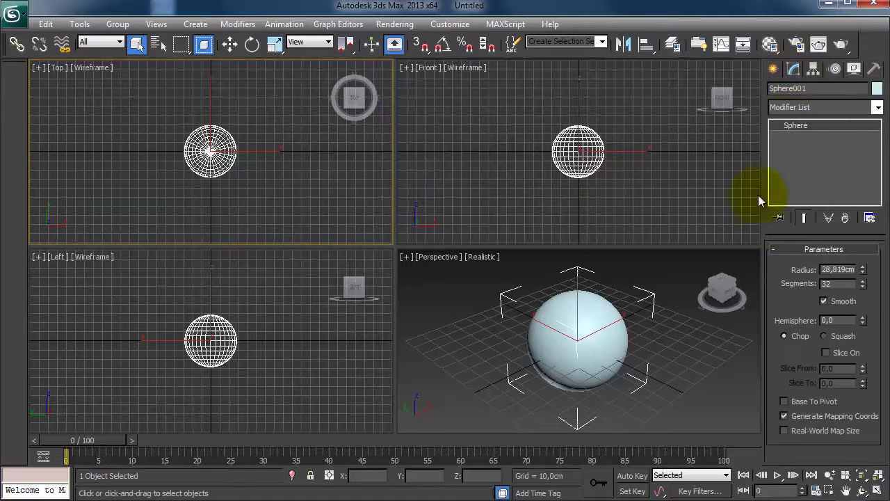
{"action": "mouse_move", "coordinate": [865, 272]}
{"action": "left_mouse_down"}
{"action": "mouse_move", "coordinate": [874, 304]}
{"action": "mouse_move", "coordinate": [866, 277]}
{"action": "left_mouse_up"}
{"action": "key", "text": "Delete"}
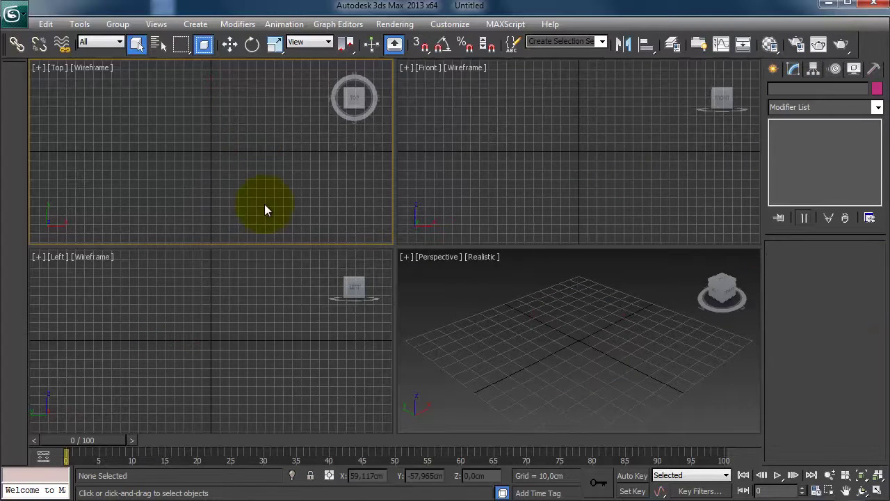
Create a plane around the origin in the Top viewport, about 120.5 cm long and 159.7 cm wide
{"action": "left_click", "coordinate": [772, 69]}
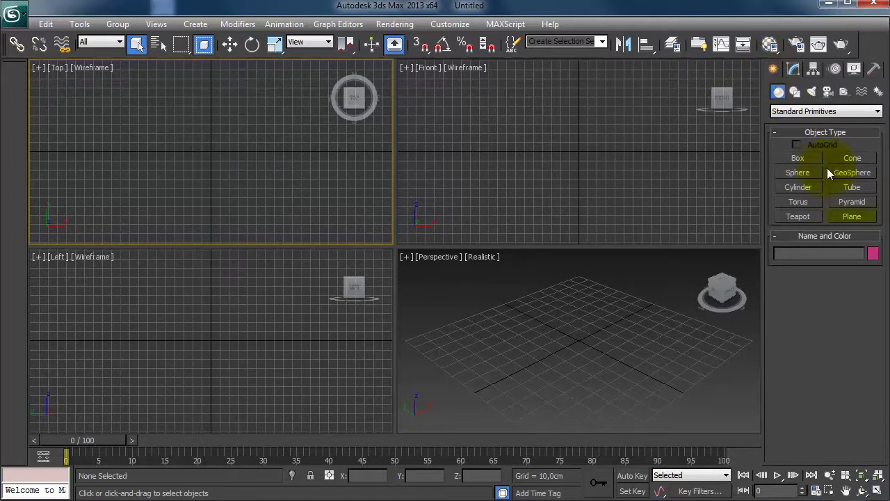
{"action": "left_click", "coordinate": [860, 218]}
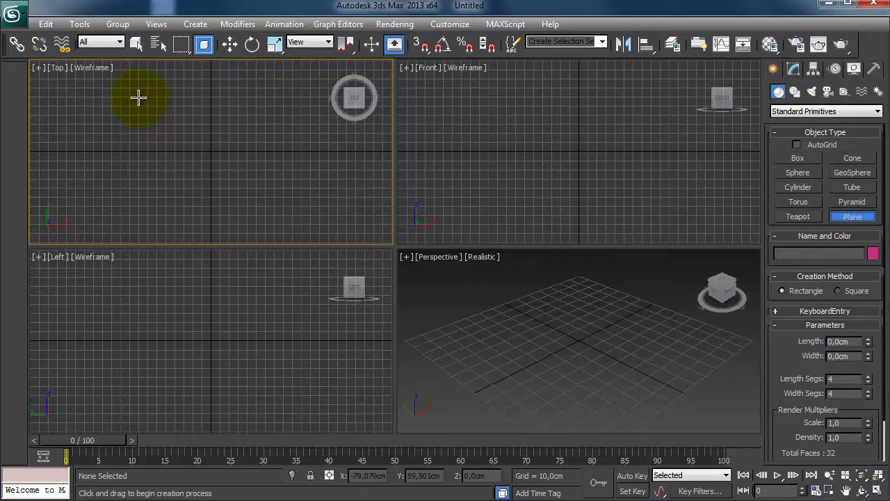
{"action": "left_click_drag", "start_coordinate": [138, 98], "coordinate": [283, 205]}
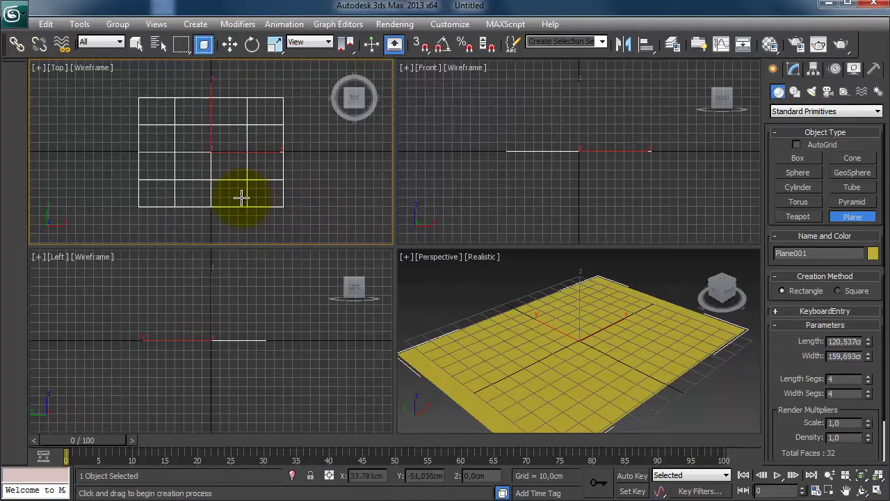
{"action": "right_click", "coordinate": [306, 199]}
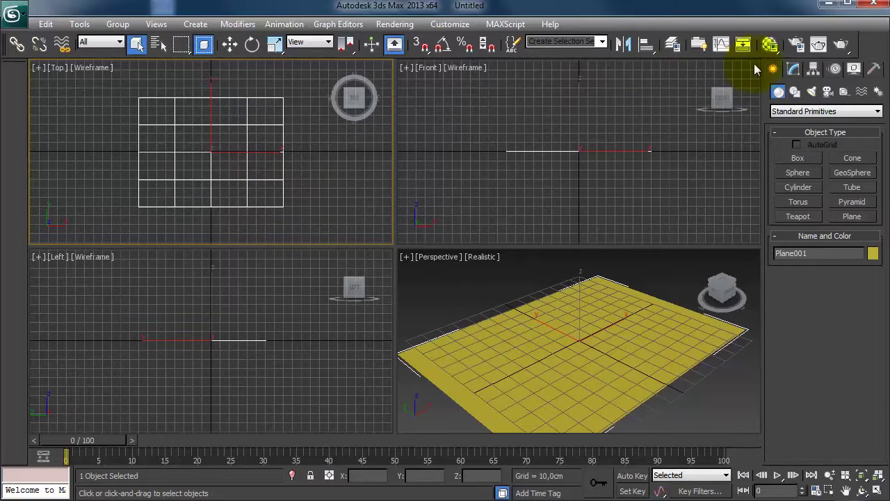
Reduce the plane to about 89.2 cm length and 97.4 cm width, and delete it
{"action": "left_click", "coordinate": [793, 68]}
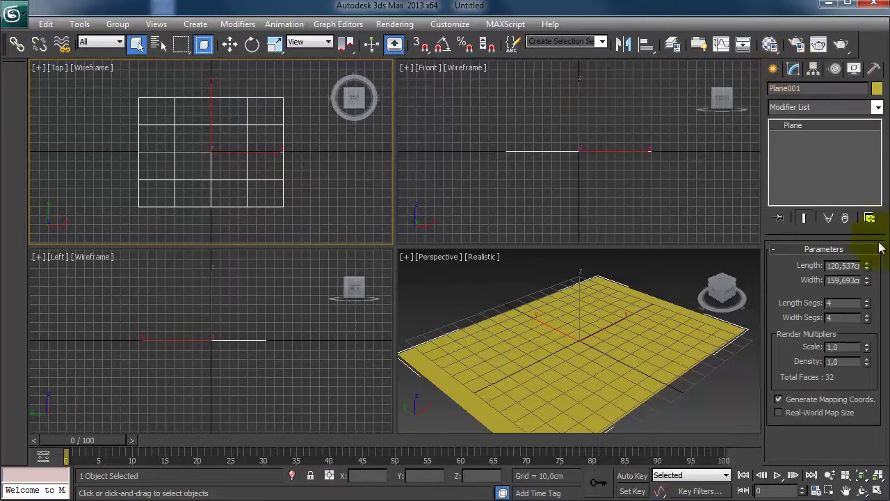
{"action": "left_click_drag", "start_coordinate": [866, 265], "coordinate": [874, 310]}
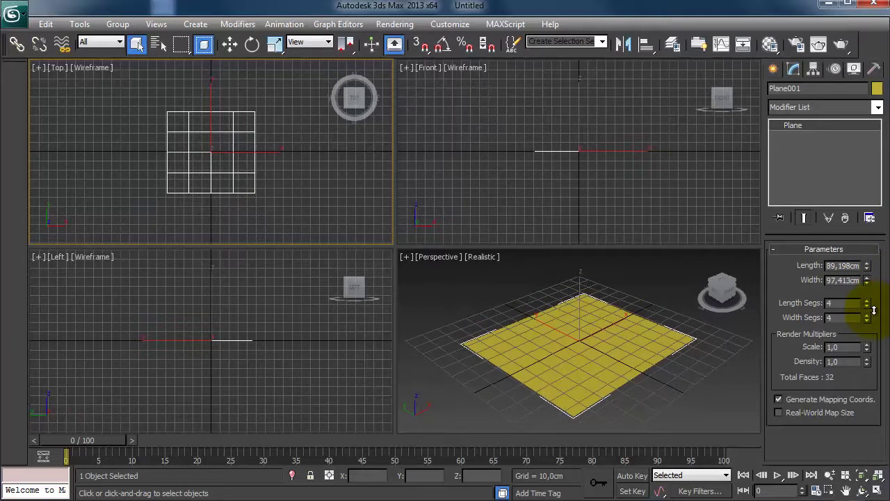
{"action": "left_click", "coordinate": [679, 358]}
{"action": "key", "text": "Delete"}
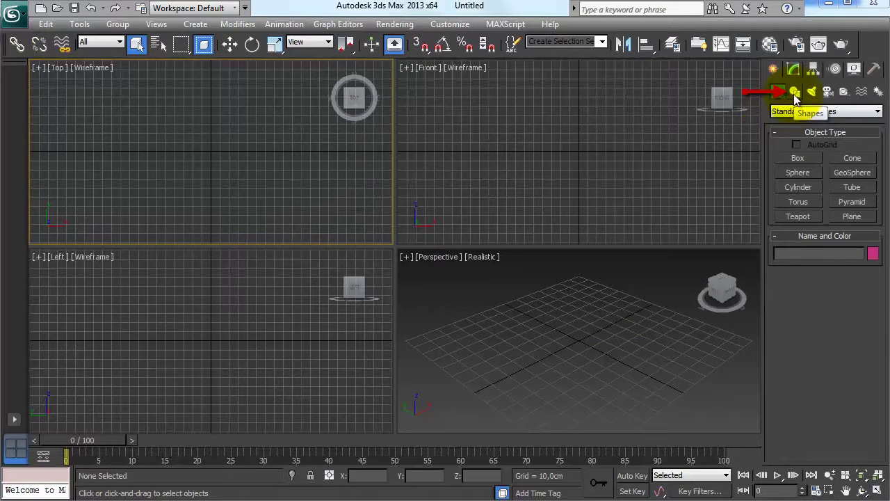
Draw a closed, irregular four-sided Line spline with straight segments around the origin in the Top viewport
{"action": "left_click", "coordinate": [794, 93]}
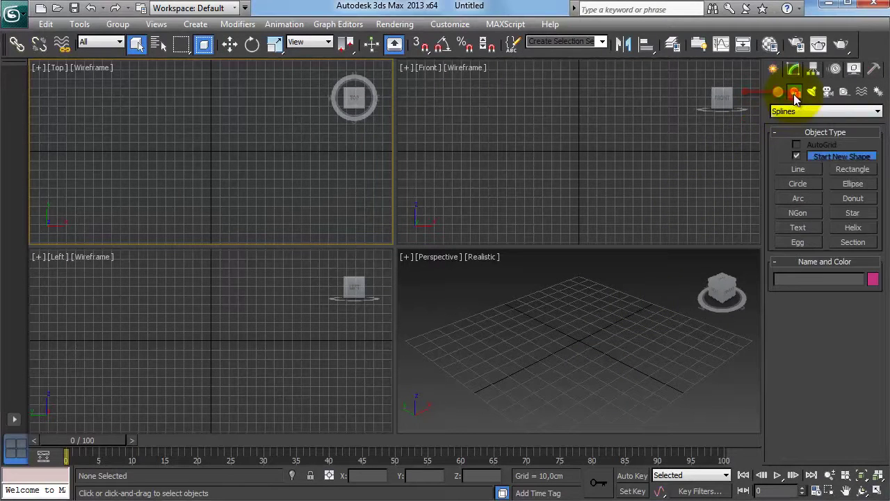
{"action": "left_click", "coordinate": [797, 171]}
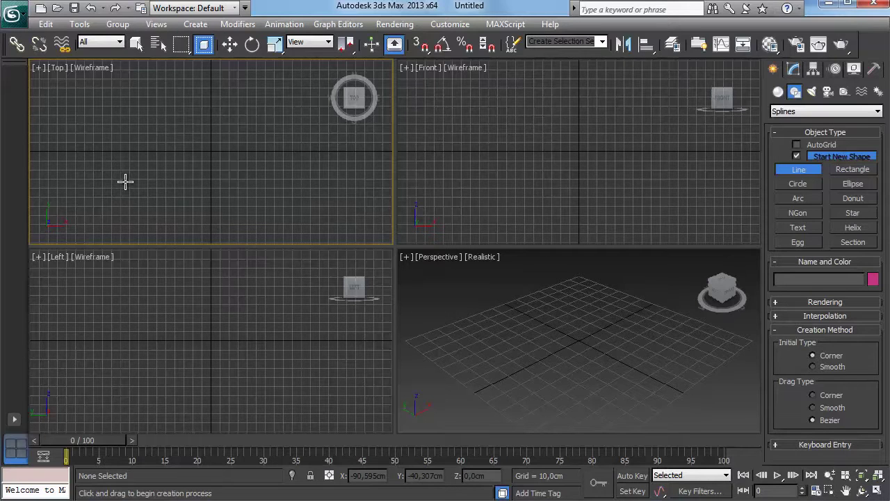
{"action": "left_click_drag", "start_coordinate": [109, 173], "coordinate": [191, 100]}
{"action": "left_click", "coordinate": [291, 124]}
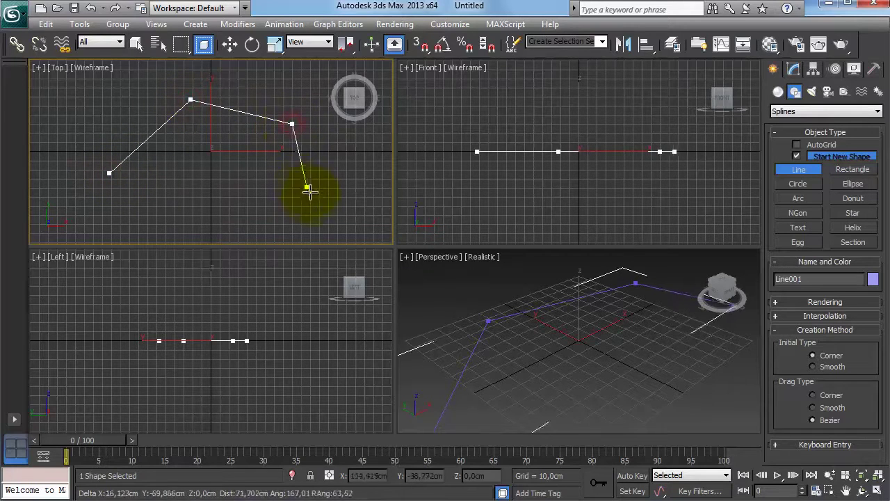
{"action": "left_click", "coordinate": [311, 197]}
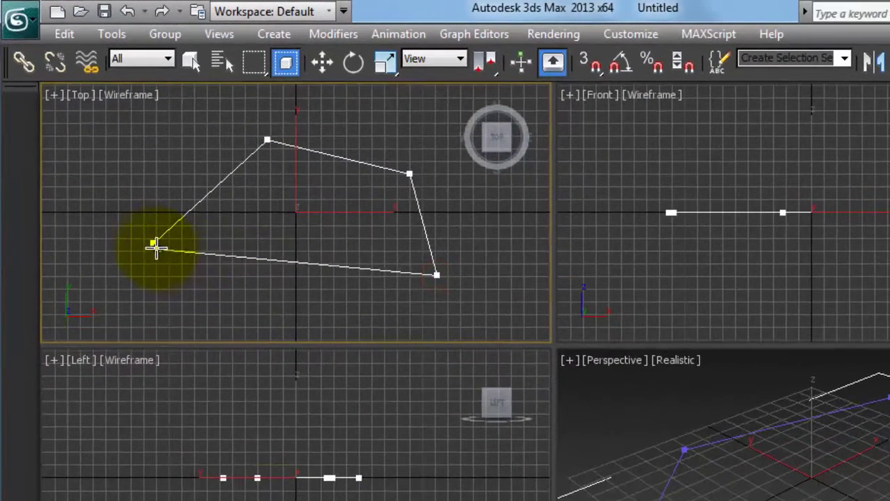
{"action": "left_click", "coordinate": [146, 232]}
{"action": "left_click", "coordinate": [281, 445]}
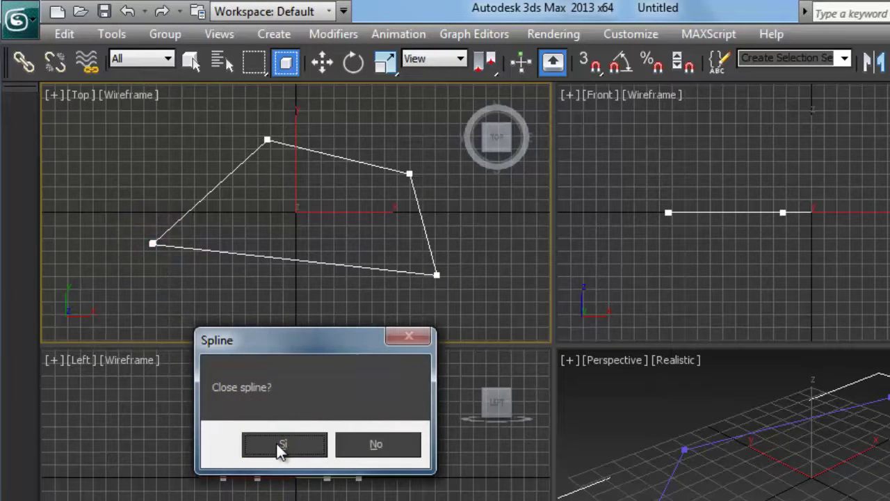
{"action": "left_click", "coordinate": [282, 445]}
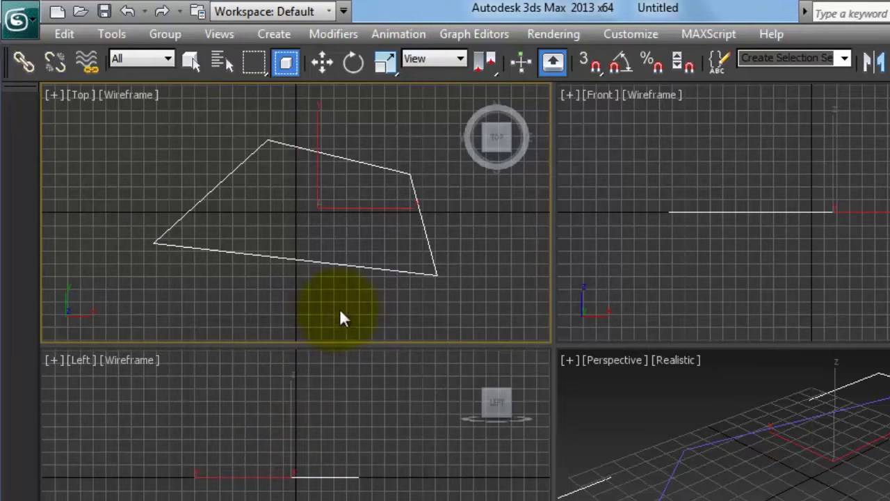
{"action": "key", "text": "q"}
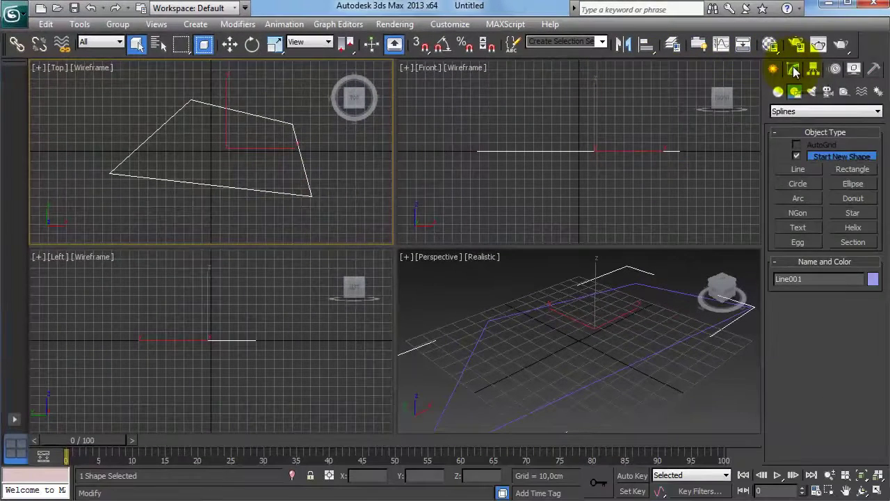
Enable the closed line's rendering in both the renderer and the viewport
{"action": "left_click", "coordinate": [793, 70]}
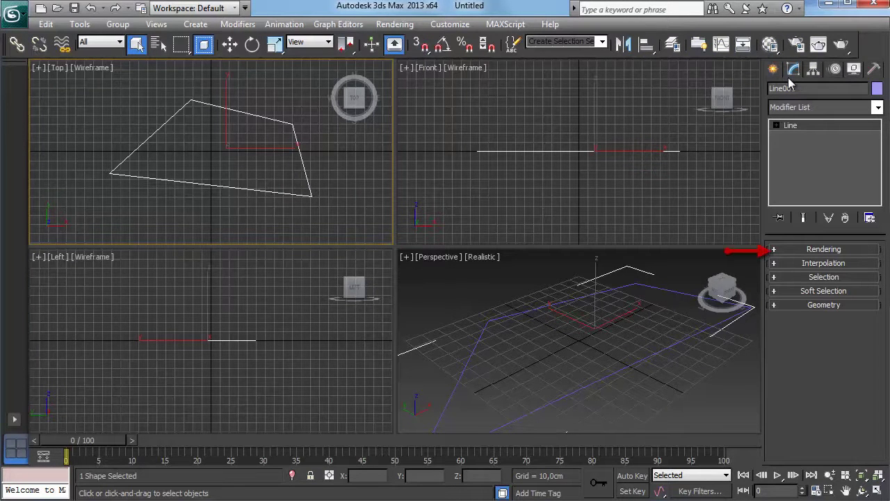
{"action": "left_click", "coordinate": [776, 250]}
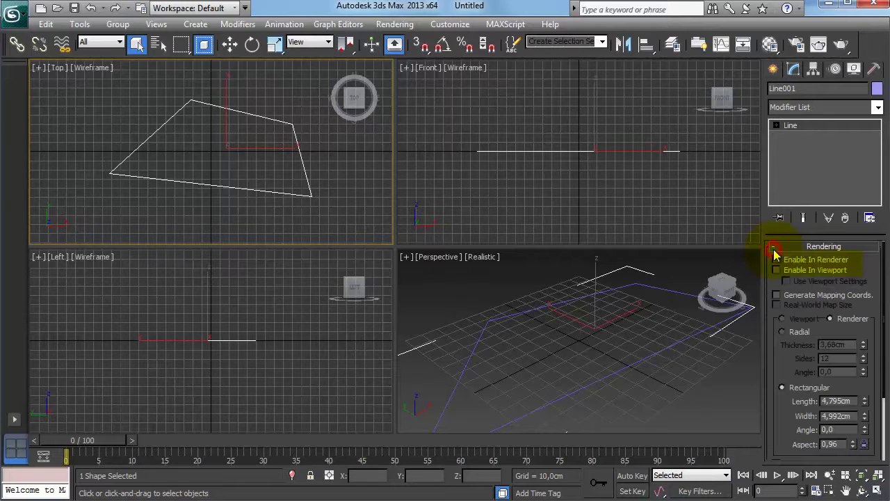
{"action": "left_click", "coordinate": [810, 260]}
{"action": "left_click", "coordinate": [804, 270]}
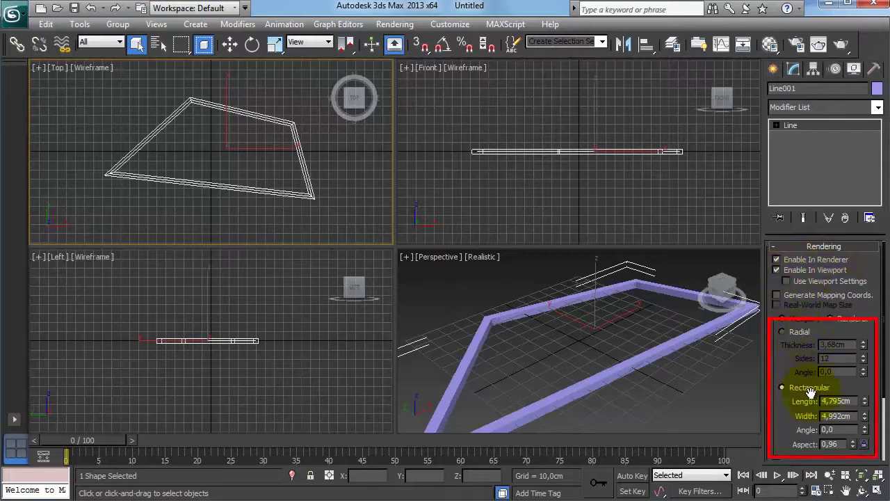
Enlarge the line's rectangular section to about 11.7 cm length and 7.6 cm width, and switch to a radial section about 10.3 cm thick
{"action": "left_click_drag", "start_coordinate": [868, 404], "coordinate": [860, 324]}
{"action": "left_click_drag", "start_coordinate": [871, 416], "coordinate": [845, 375]}
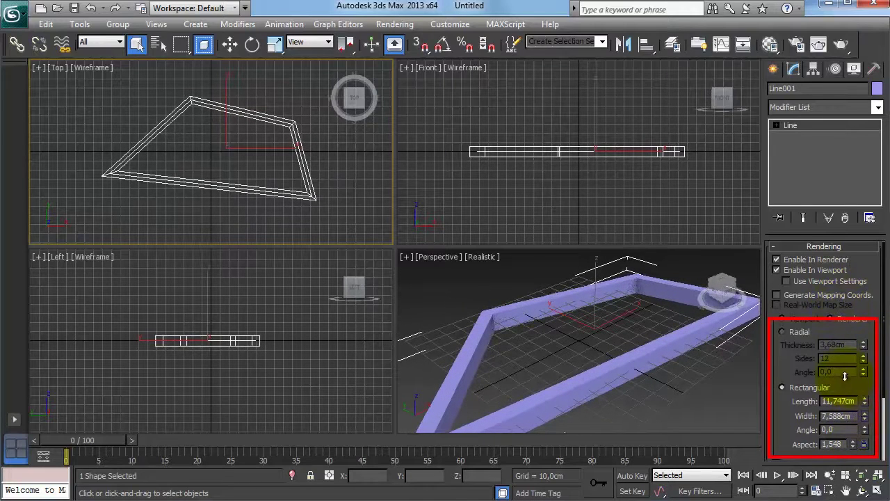
{"action": "left_click", "coordinate": [791, 330]}
{"action": "left_click_drag", "start_coordinate": [861, 345], "coordinate": [828, 216]}
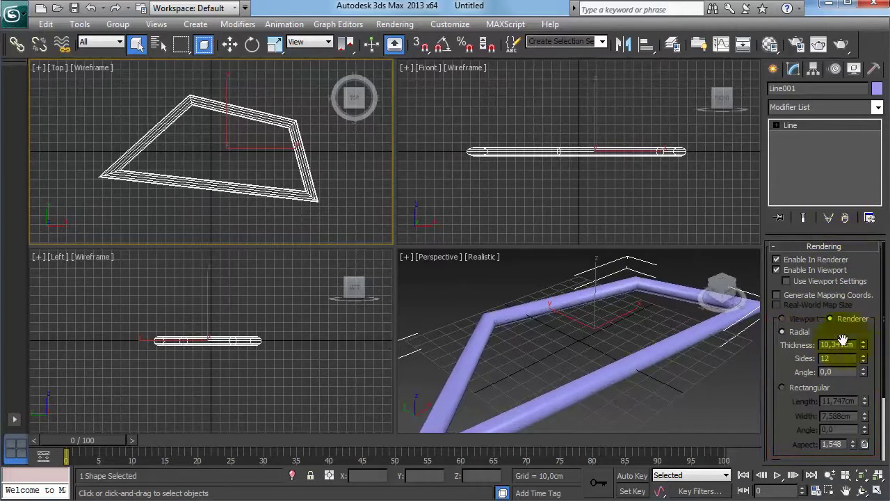
Turn off the line's rendering in the renderer and viewport, and delete the line
{"action": "left_click", "coordinate": [776, 259]}
{"action": "left_click", "coordinate": [777, 270]}
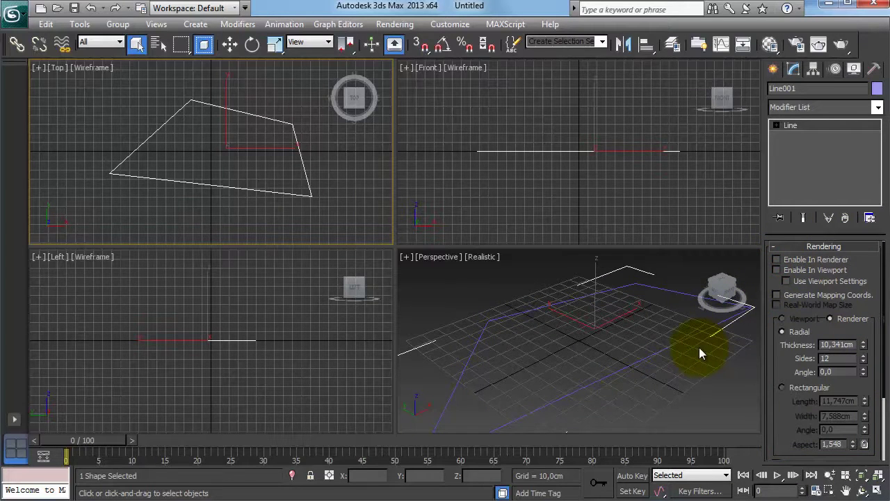
{"action": "key", "text": "Delete"}
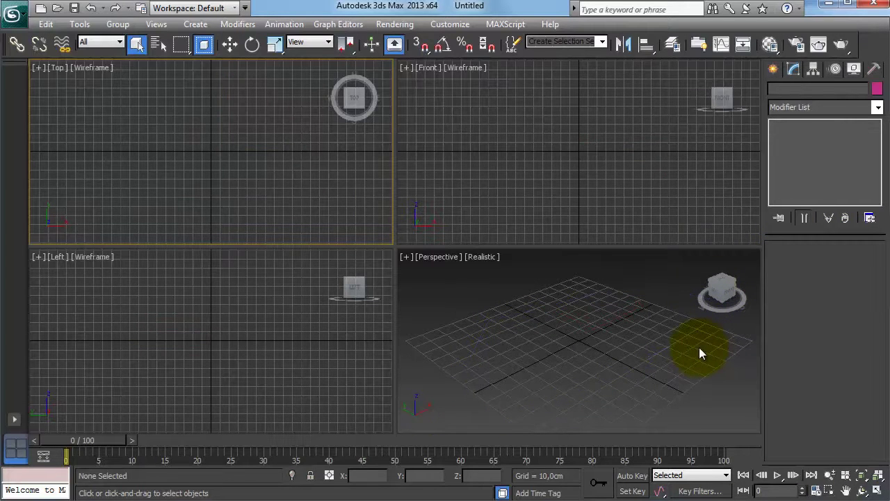
Draw a Rectangle spline around the origin in the Top viewport, about 90.6 cm long and 162.8 cm wide
{"action": "left_click", "coordinate": [773, 68]}
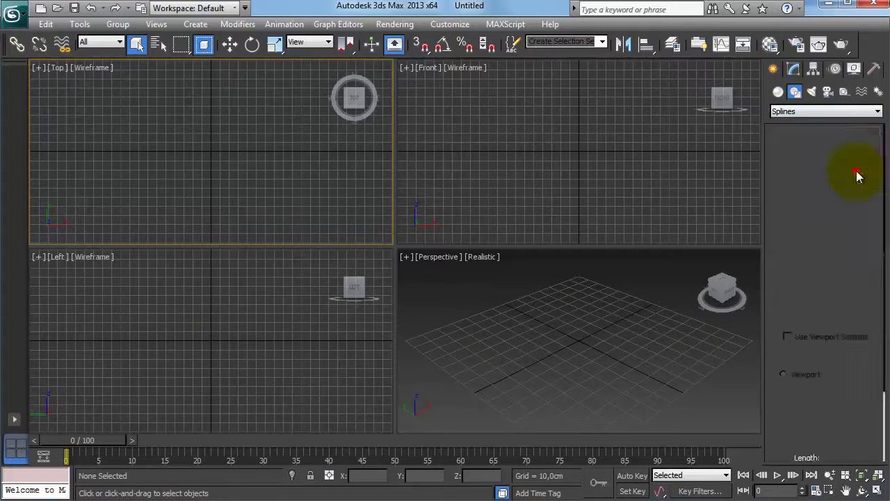
{"action": "left_click", "coordinate": [856, 174]}
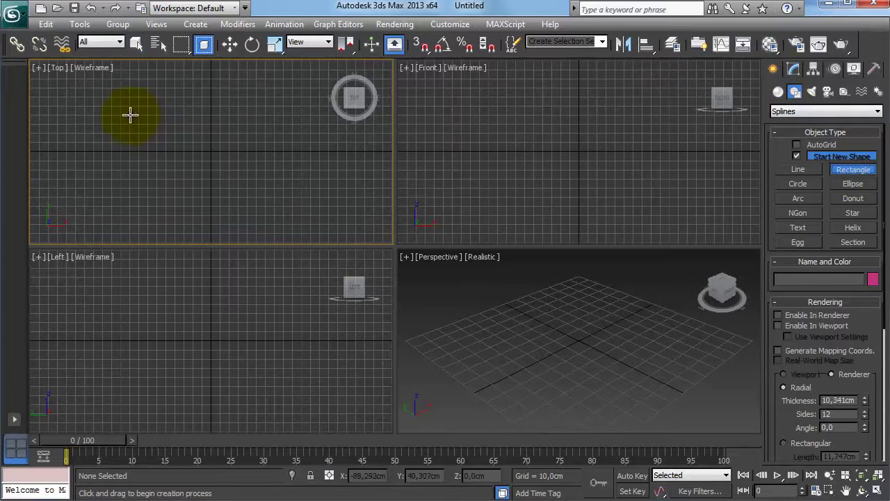
{"action": "left_click_drag", "start_coordinate": [129, 114], "coordinate": [276, 196]}
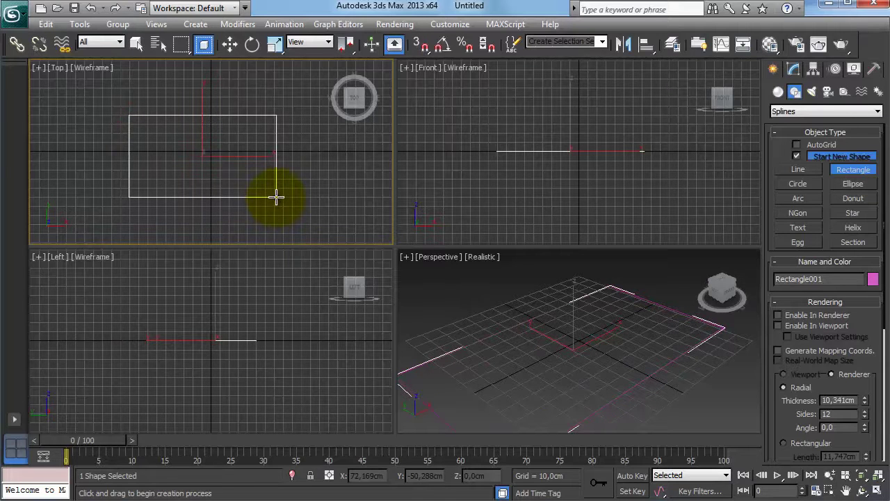
{"action": "right_click", "coordinate": [301, 195]}
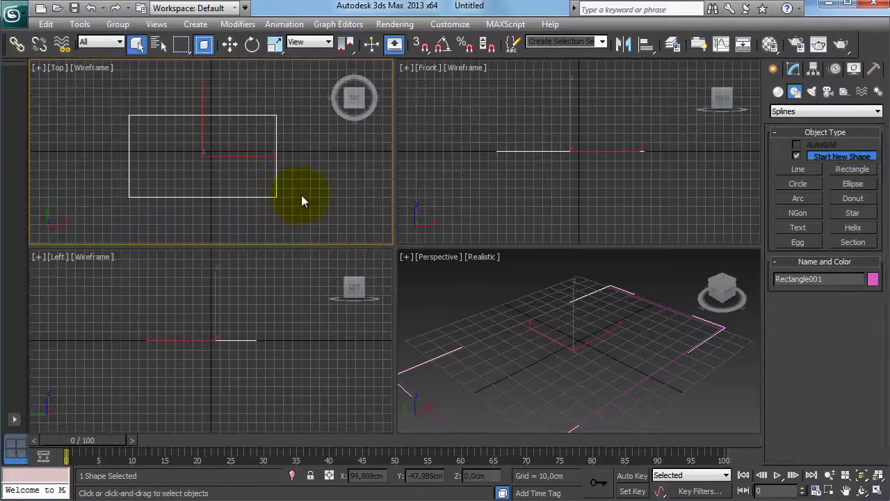
Render the rectangle in renderer and viewport with a radial thickness of about 9.2 cm, and turn both rendering options off again
{"action": "left_click", "coordinate": [795, 70]}
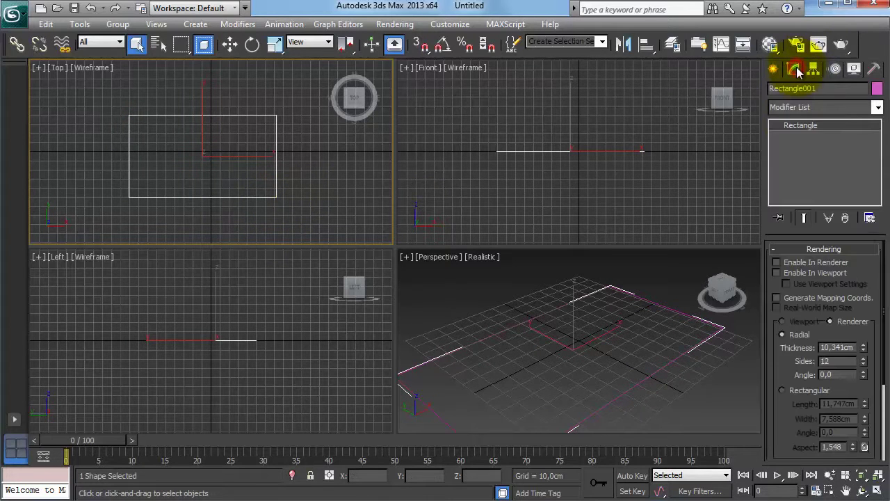
{"action": "left_click", "coordinate": [796, 264]}
{"action": "left_click", "coordinate": [796, 272]}
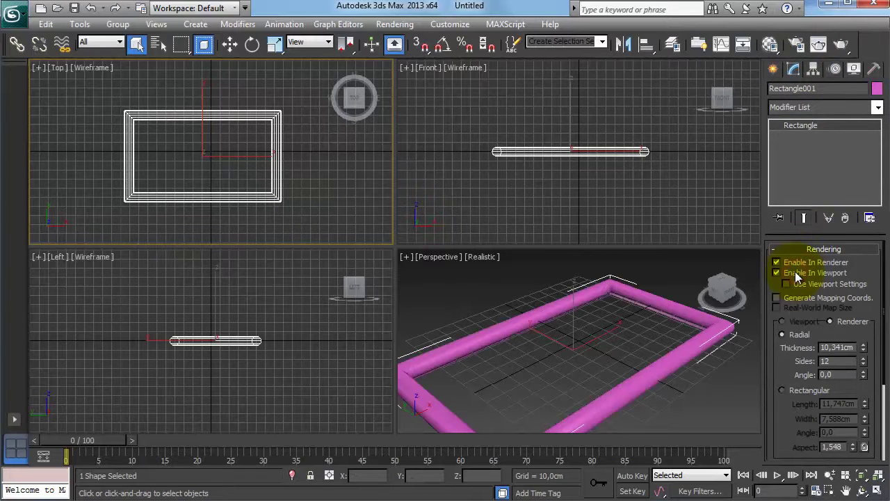
{"action": "mouse_move", "coordinate": [863, 348]}
{"action": "left_mouse_down"}
{"action": "mouse_move", "coordinate": [865, 313]}
{"action": "mouse_move", "coordinate": [866, 348]}
{"action": "left_mouse_up"}
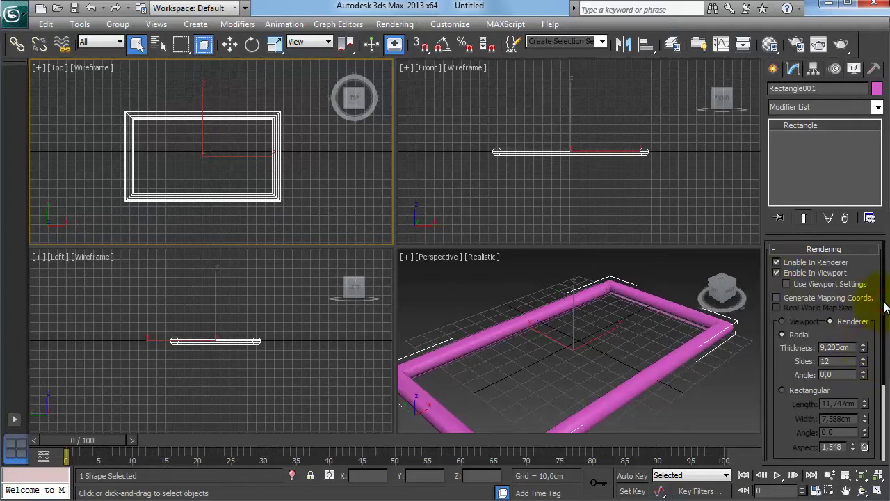
{"action": "left_click", "coordinate": [779, 262]}
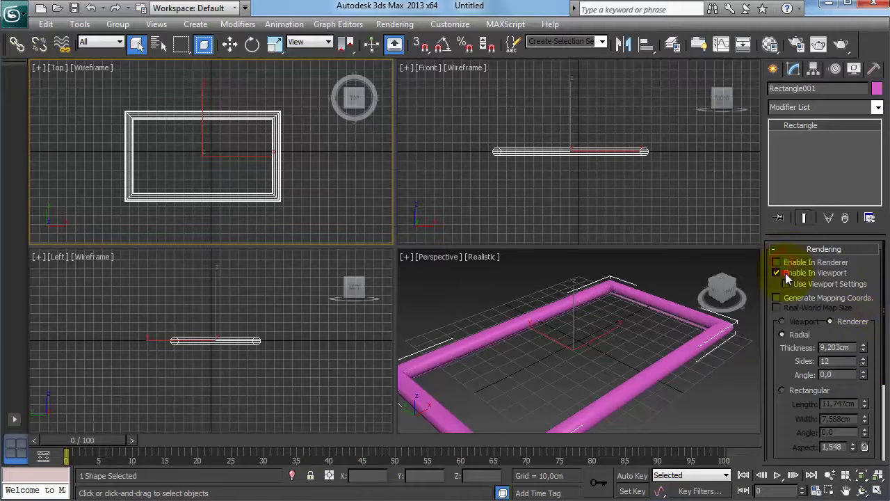
{"action": "left_click", "coordinate": [786, 274]}
Reduce the rectangle to about 58.1 cm length and 74.9 cm width, and delete it
{"action": "left_click", "coordinate": [781, 250]}
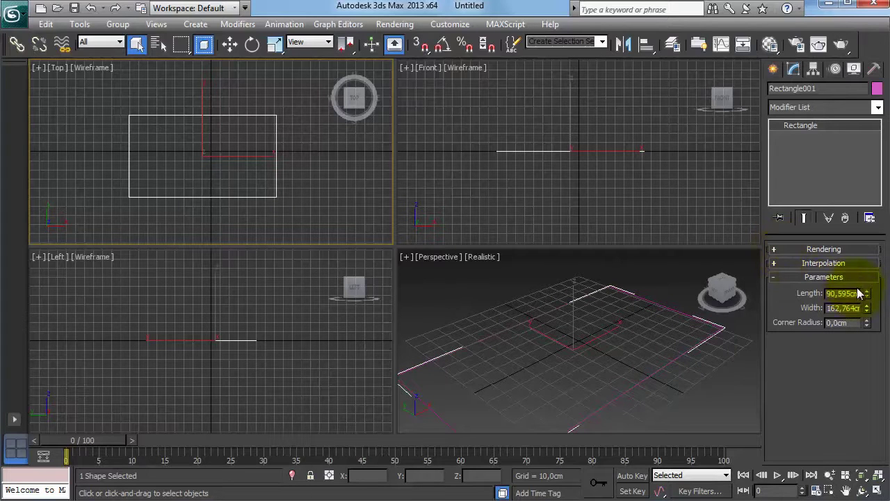
{"action": "left_click_drag", "start_coordinate": [867, 292], "coordinate": [869, 347]}
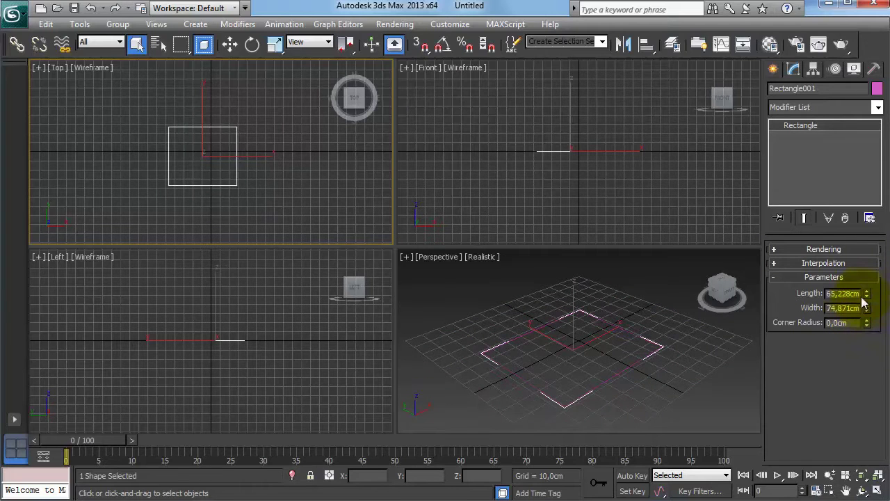
{"action": "mouse_move", "coordinate": [866, 292]}
{"action": "left_mouse_down"}
{"action": "mouse_move", "coordinate": [864, 264]}
{"action": "mouse_move", "coordinate": [868, 295]}
{"action": "left_mouse_up"}
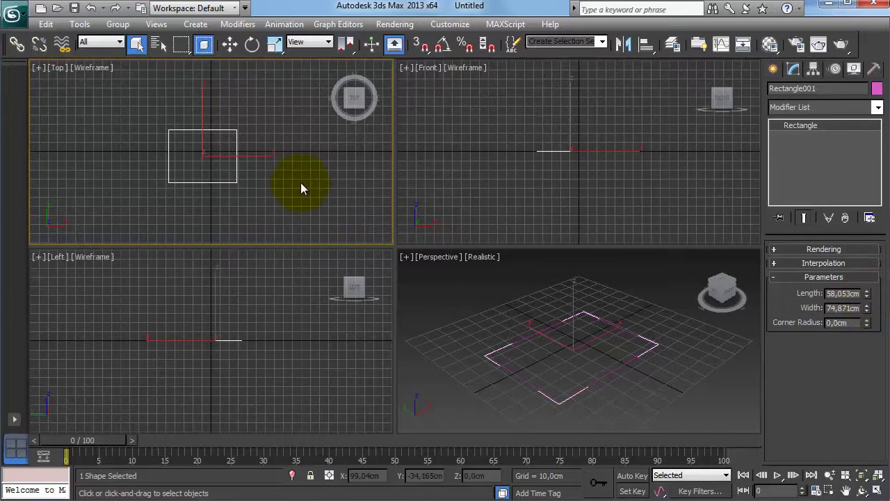
{"action": "key", "text": "Delete"}
Draw a Circle spline centred on the origin in the Top viewport and reduce its radius slightly
{"action": "left_click", "coordinate": [772, 69]}
{"action": "left_click", "coordinate": [798, 183]}
{"action": "left_click_drag", "start_coordinate": [211, 151], "coordinate": [234, 175]}
{"action": "right_click", "coordinate": [270, 188]}
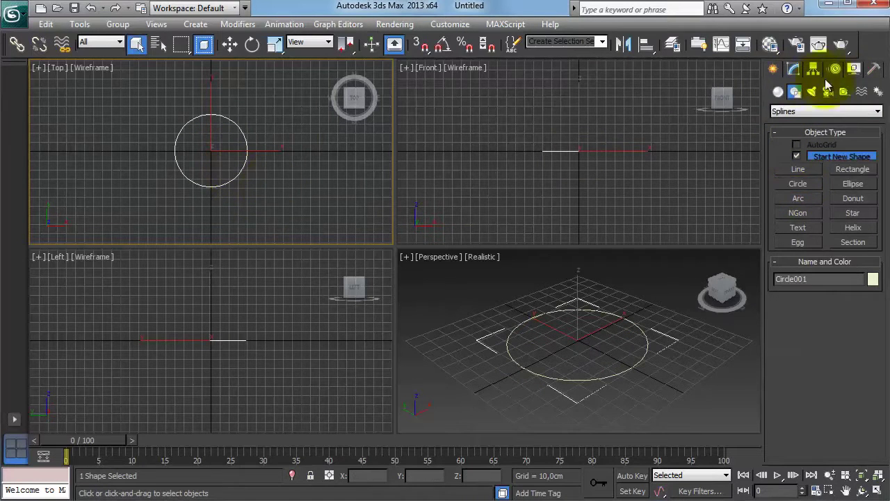
{"action": "left_click", "coordinate": [794, 69]}
{"action": "mouse_move", "coordinate": [863, 294]}
{"action": "left_mouse_down"}
{"action": "mouse_move", "coordinate": [866, 313]}
{"action": "mouse_move", "coordinate": [869, 298]}
{"action": "left_mouse_up"}
Render the circle in renderer and viewport with a radial thickness of about 6.1 cm, and switch to a rectangular section about 12.8 by 6.4 cm
{"action": "left_click", "coordinate": [775, 249]}
{"action": "left_click", "coordinate": [776, 258]}
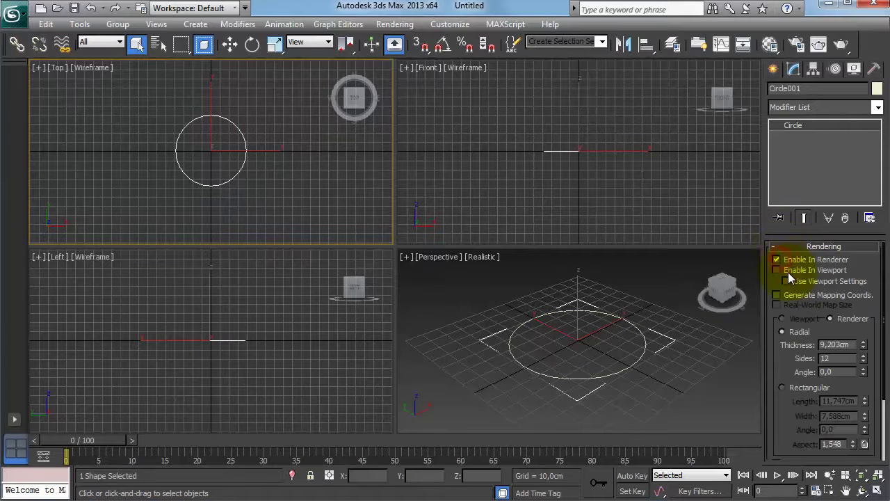
{"action": "left_click", "coordinate": [776, 270]}
{"action": "left_click_drag", "start_coordinate": [863, 344], "coordinate": [874, 371]}
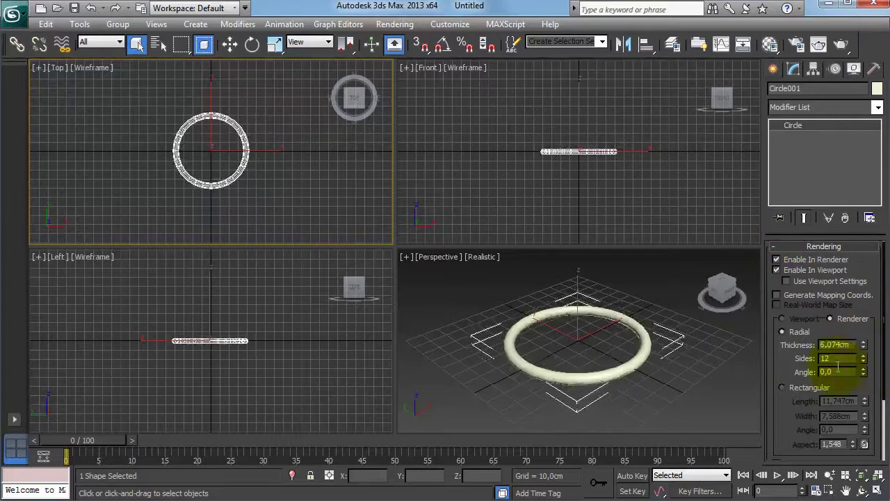
{"action": "left_click", "coordinate": [782, 387]}
{"action": "left_click_drag", "start_coordinate": [864, 401], "coordinate": [871, 426]}
Turn off the circle's rendering in the viewport and renderer, and delete the circle
{"action": "left_click", "coordinate": [786, 271]}
{"action": "left_click", "coordinate": [788, 260]}
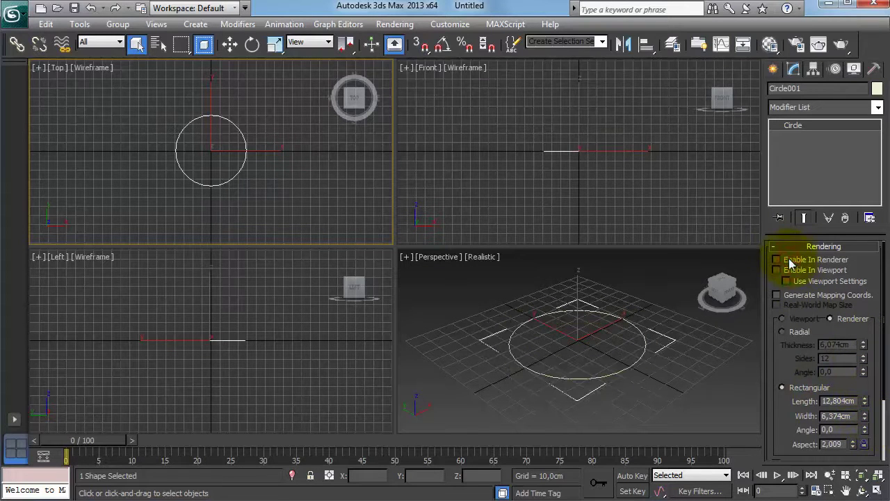
{"action": "left_click", "coordinate": [776, 248]}
{"action": "key", "text": "Delete"}
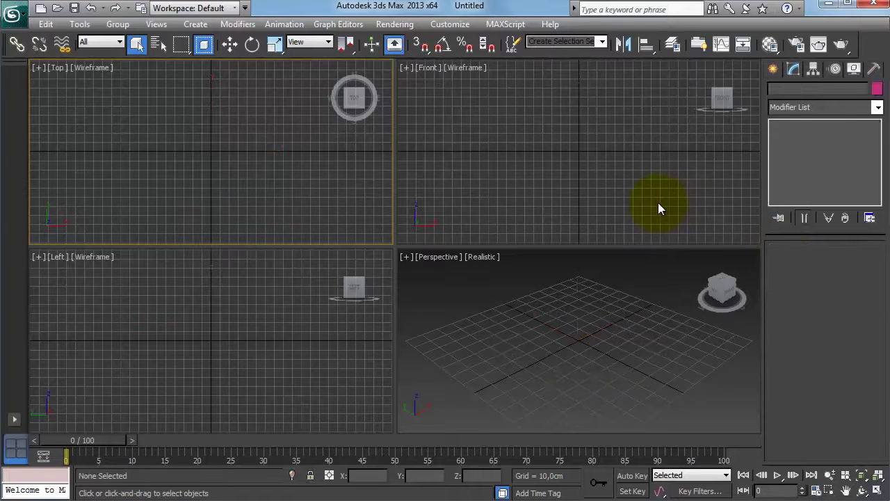
Draw an upward-bulging Arc spline of about 56.7 cm radius around the origin in the Top viewport, using the End-End-Middle method
{"action": "left_click", "coordinate": [772, 70]}
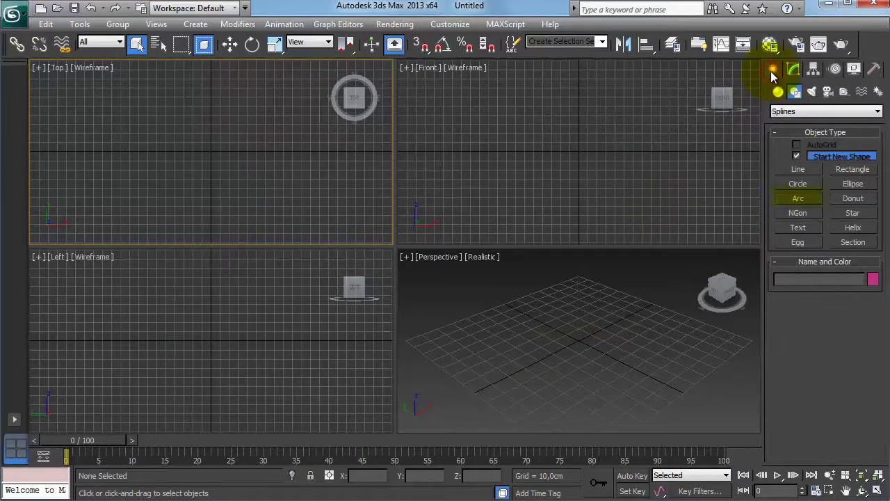
{"action": "left_click", "coordinate": [802, 199]}
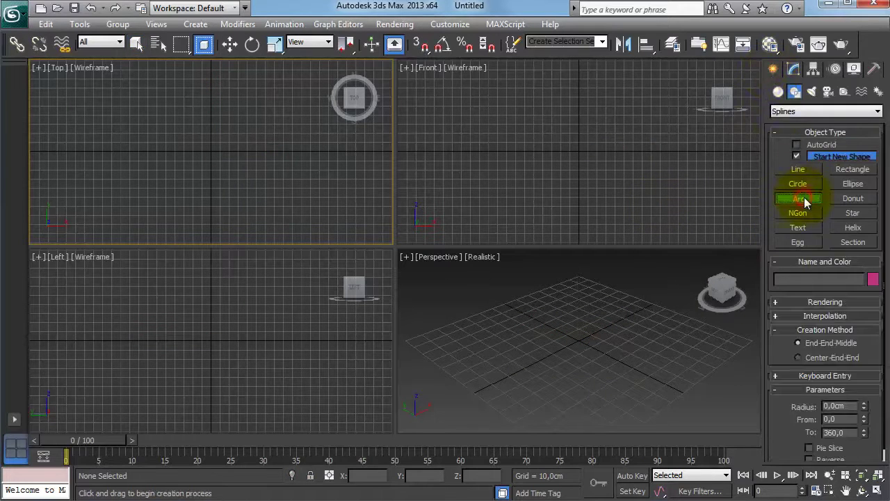
{"action": "left_click_drag", "start_coordinate": [156, 161], "coordinate": [256, 161]}
{"action": "left_click_drag", "start_coordinate": [257, 160], "coordinate": [256, 160]}
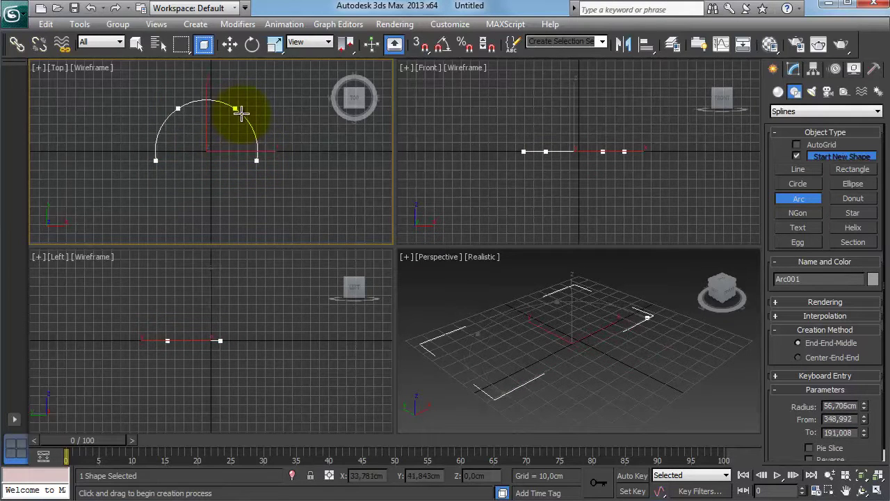
{"action": "left_click", "coordinate": [241, 113]}
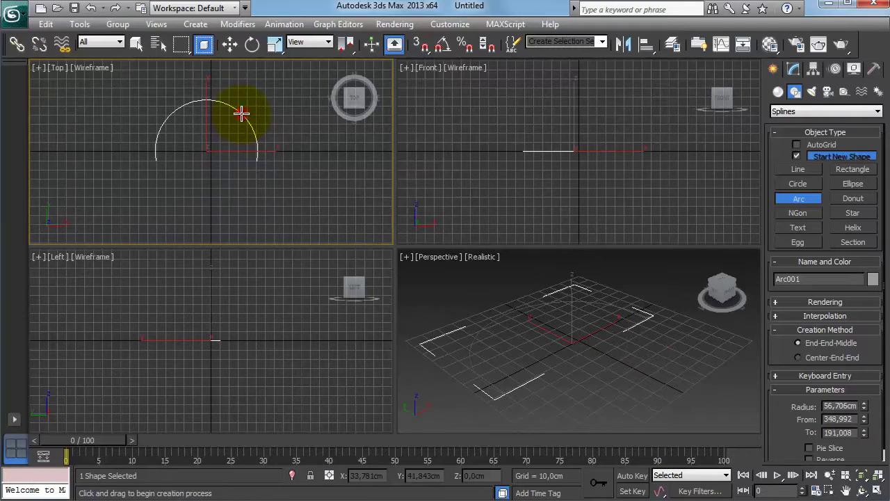
{"action": "right_click", "coordinate": [285, 164]}
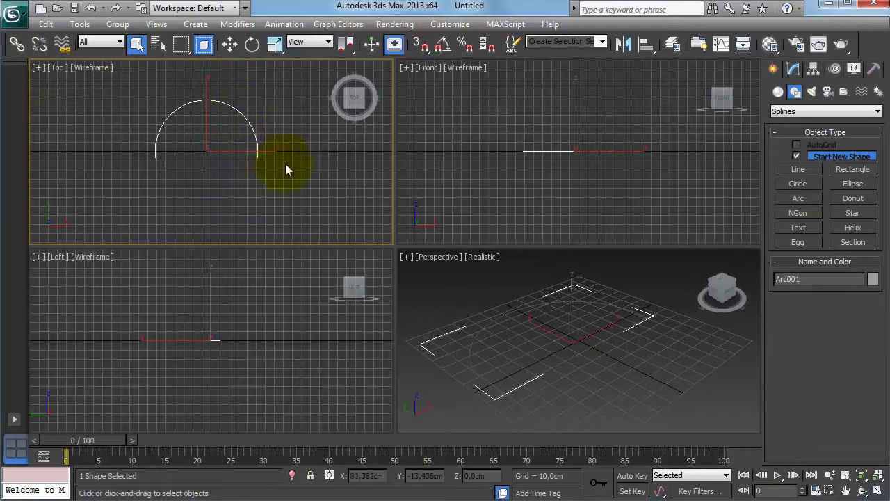
Adjust the arc to about 52.7 cm radius, from 360 to about 183.4 degrees, and delete it
{"action": "left_click", "coordinate": [794, 68]}
{"action": "left_click_drag", "start_coordinate": [862, 294], "coordinate": [865, 318]}
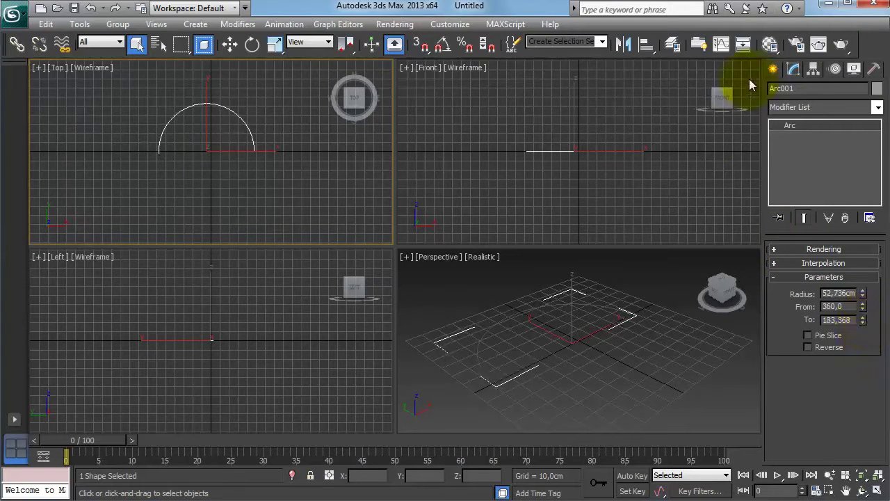
{"action": "left_click", "coordinate": [771, 71]}
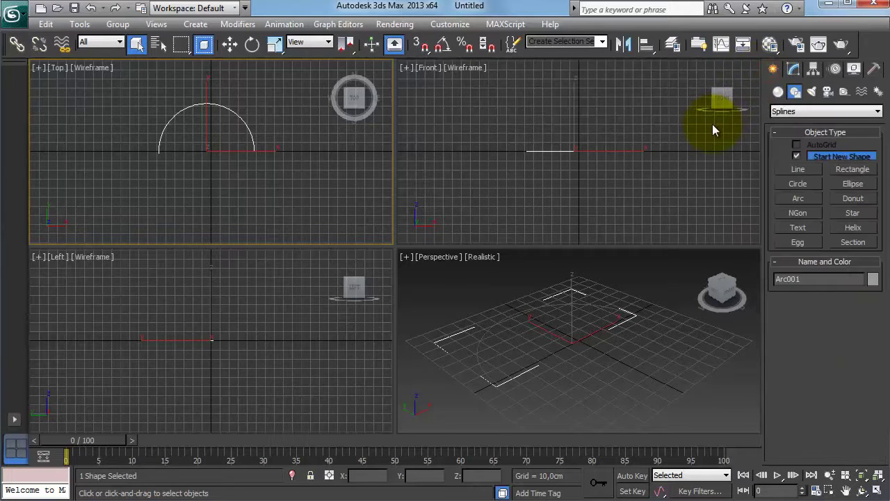
{"action": "key", "text": "Delete"}
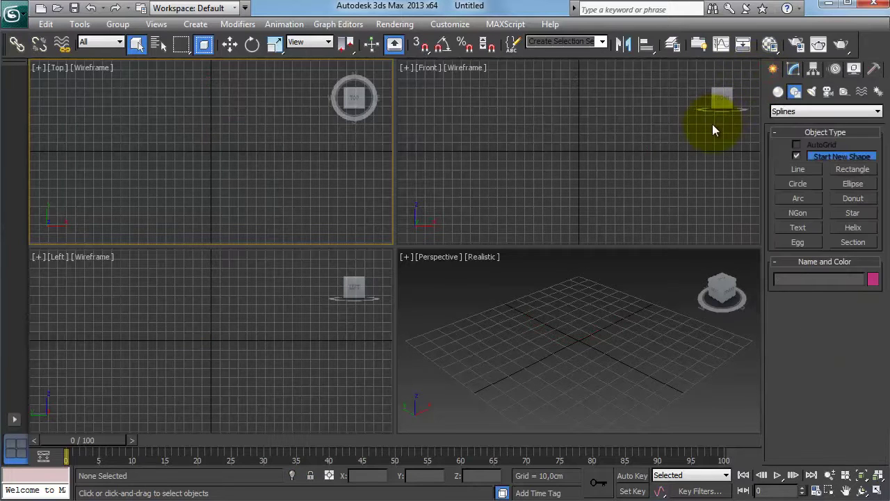
Draw a six-sided inscribed NGon of about 54.1 cm radius centred on the origin in the Top viewport, and open its parameters for editing
{"action": "left_click", "coordinate": [801, 216]}
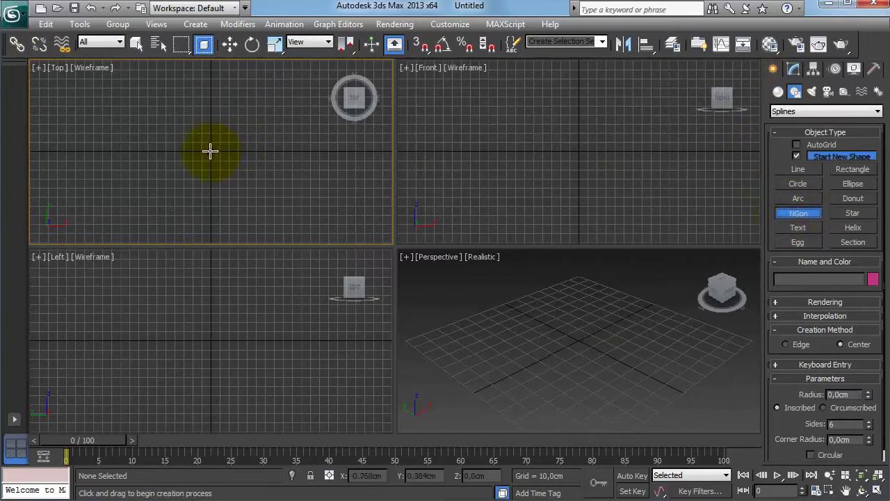
{"action": "left_click_drag", "start_coordinate": [210, 151], "coordinate": [253, 175]}
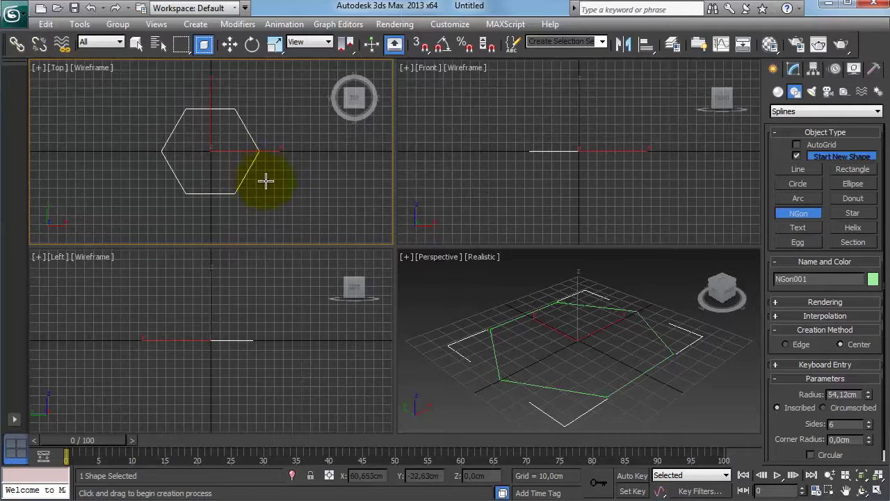
{"action": "right_click", "coordinate": [266, 181]}
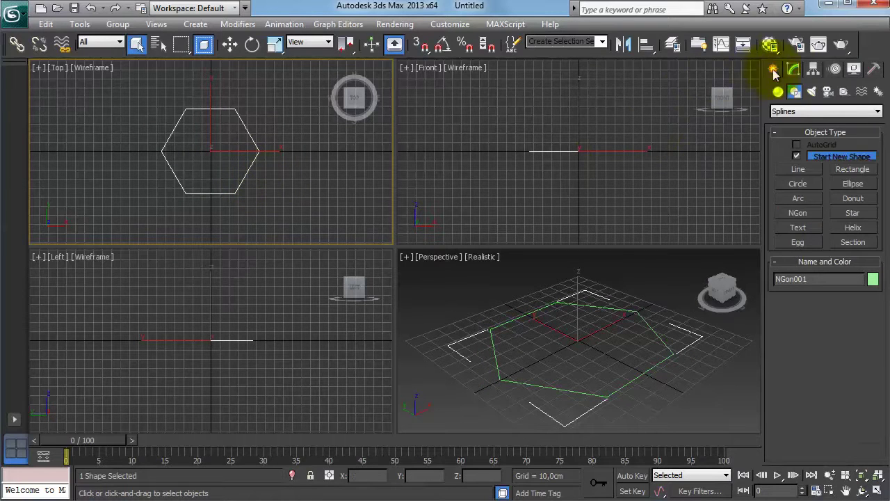
{"action": "left_click", "coordinate": [794, 69]}
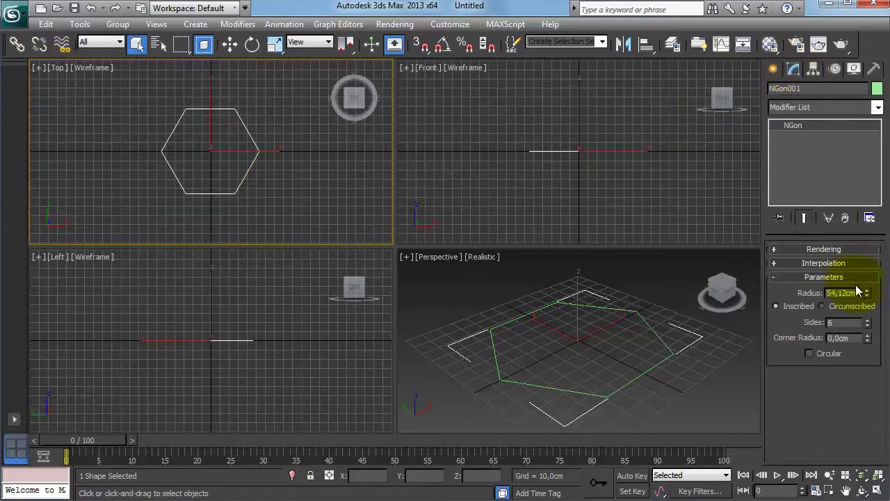
Reduce the NGon's radius to about 48.7 cm and raise its number of sides to 10
{"action": "mouse_move", "coordinate": [866, 292]}
{"action": "left_mouse_down"}
{"action": "mouse_move", "coordinate": [866, 278]}
{"action": "mouse_move", "coordinate": [867, 293]}
{"action": "left_mouse_up"}
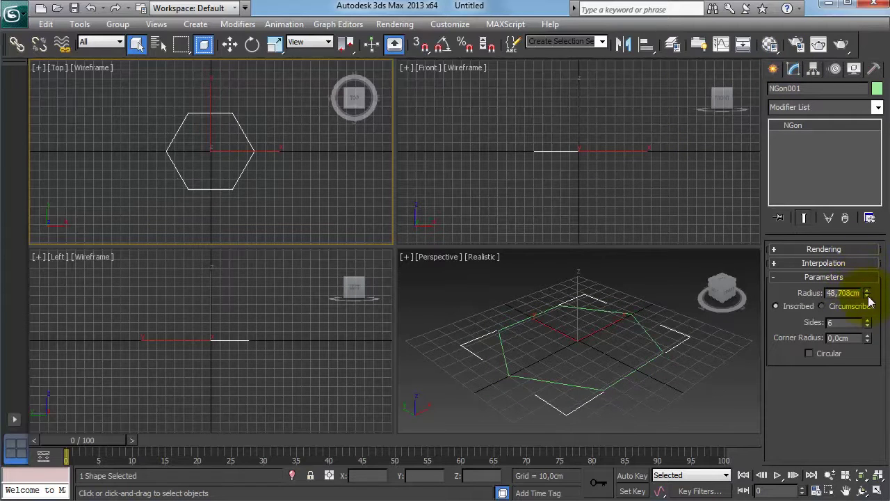
{"action": "left_click", "coordinate": [867, 320]}
{"action": "left_click", "coordinate": [867, 320]}
{"action": "left_click", "coordinate": [867, 319]}
{"action": "left_click", "coordinate": [867, 319]}
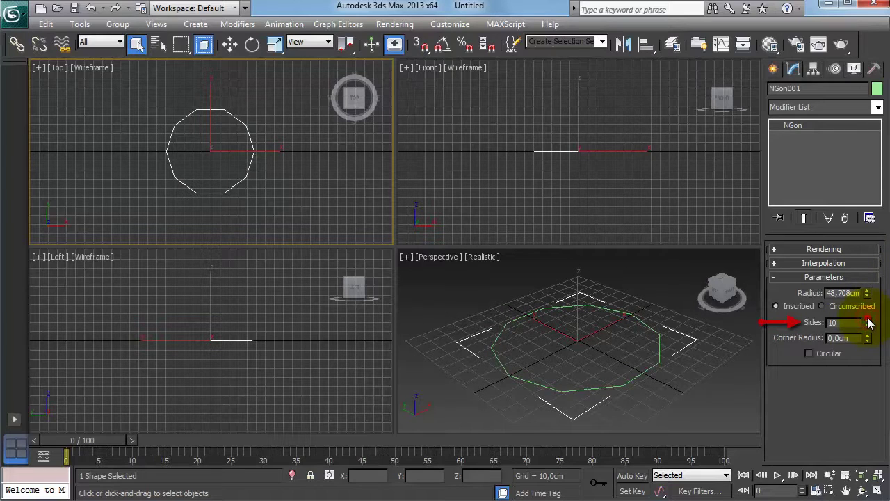
Reduce the NGon to 3 sides so it forms a triangle, and delete it
{"action": "left_click", "coordinate": [868, 319]}
{"action": "left_click", "coordinate": [867, 326]}
{"action": "left_click", "coordinate": [867, 325]}
{"action": "left_click", "coordinate": [868, 325]}
{"action": "left_click", "coordinate": [867, 325]}
{"action": "left_click", "coordinate": [868, 325]}
{"action": "left_click", "coordinate": [868, 325]}
{"action": "left_click", "coordinate": [867, 326]}
{"action": "left_click", "coordinate": [867, 326]}
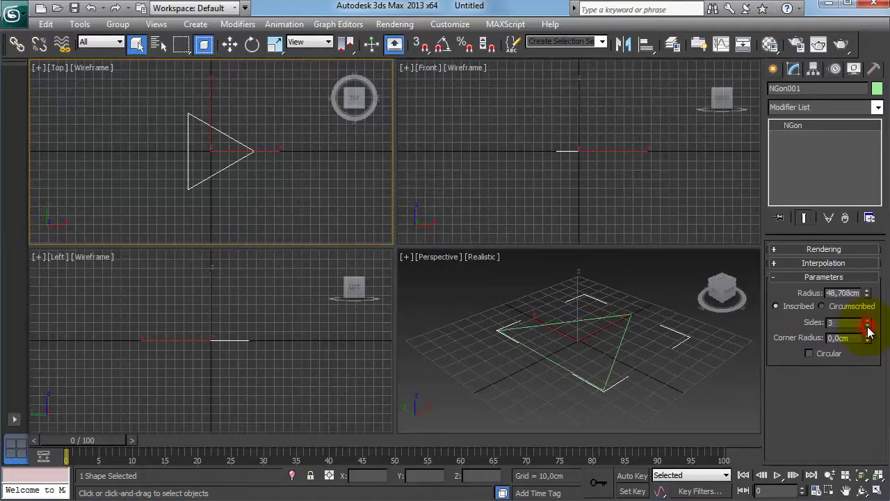
{"action": "key", "text": "Delete"}
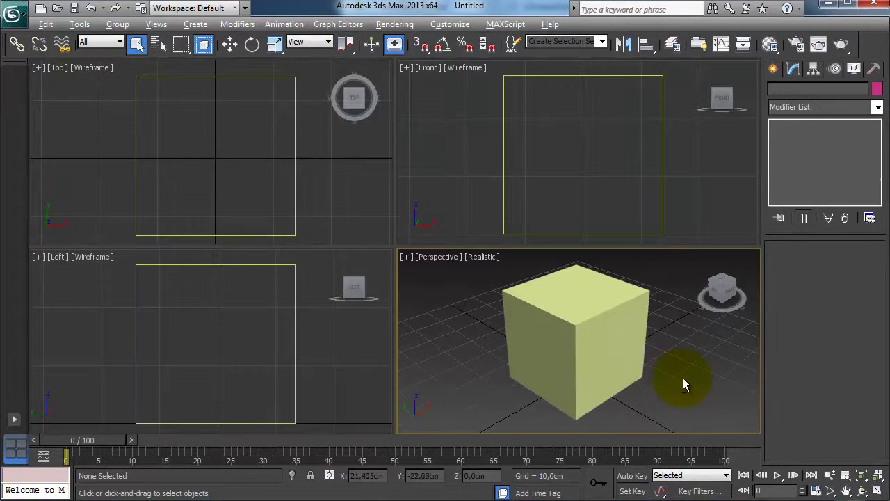
Switch the Perspective viewport through the Top, Left and Front views, return it to Perspective and orbit to an angled view of the box
{"action": "middle_click_drag", "start_coordinate": [683, 378], "coordinate": [555, 368], "text": "alt"}
{"action": "scroll", "coordinate": [555, 368], "scroll_direction": "up", "scroll_amount": 3}
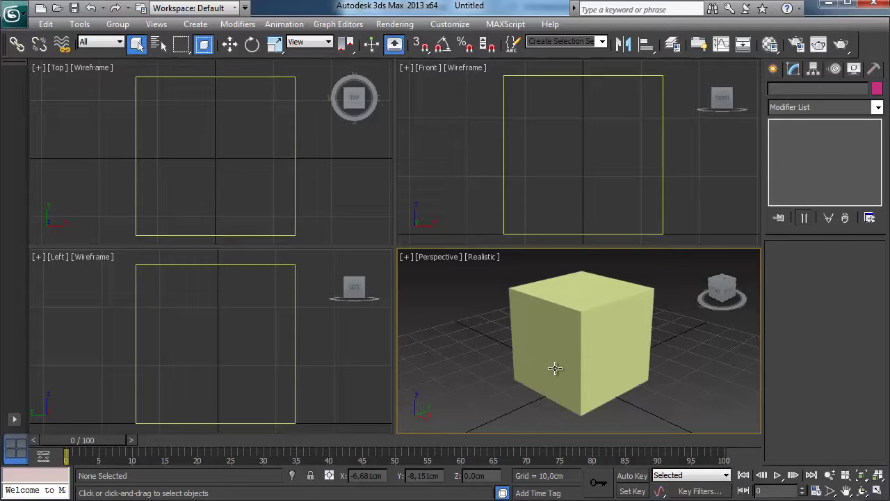
{"action": "left_click", "coordinate": [479, 322]}
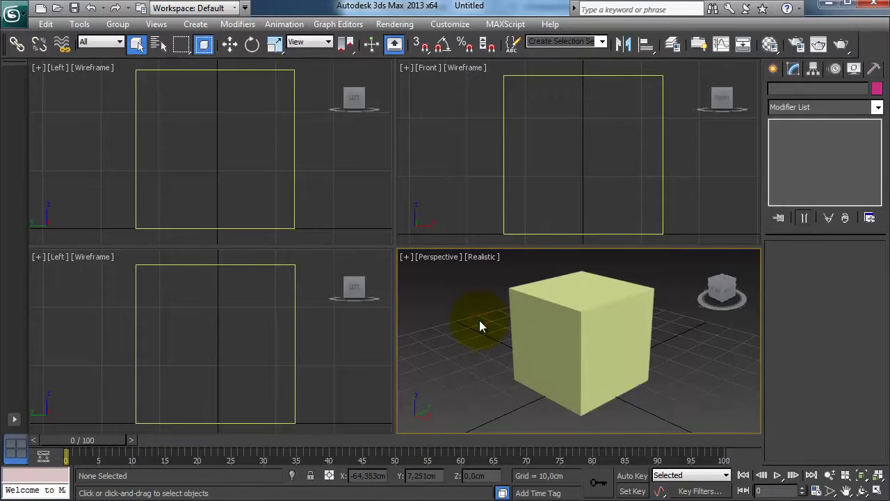
{"action": "key", "text": "t"}
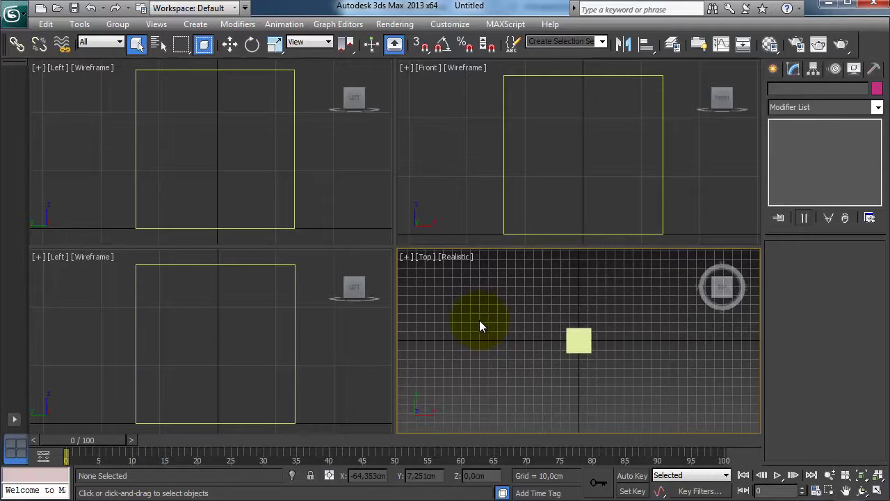
{"action": "key", "text": "l"}
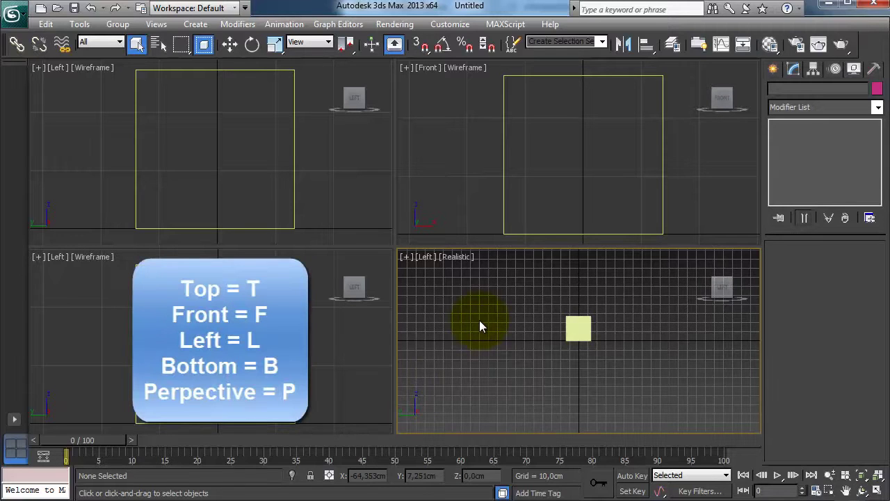
{"action": "key", "text": "f"}
{"action": "key", "text": "p"}
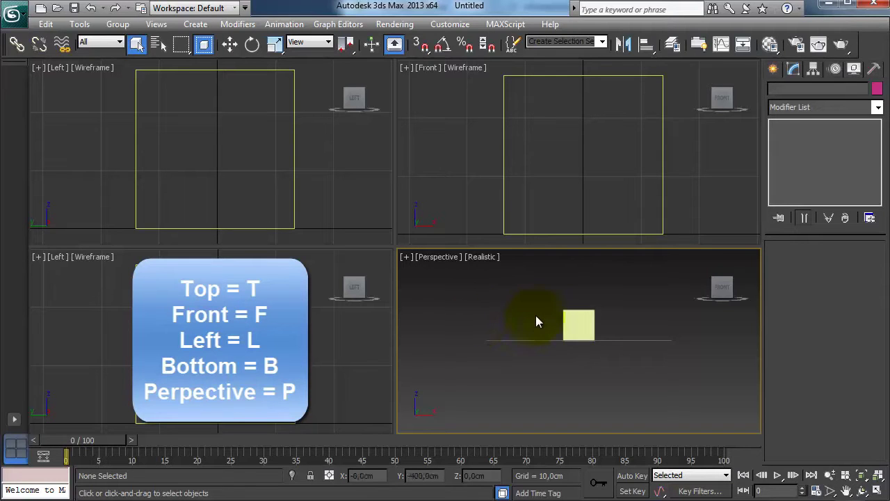
{"action": "middle_click_drag", "start_coordinate": [535, 315], "coordinate": [533, 362]}
{"action": "middle_click_drag", "start_coordinate": [603, 369], "coordinate": [591, 386], "text": "alt"}
{"action": "scroll", "coordinate": [591, 386], "scroll_direction": "up", "scroll_amount": 5}
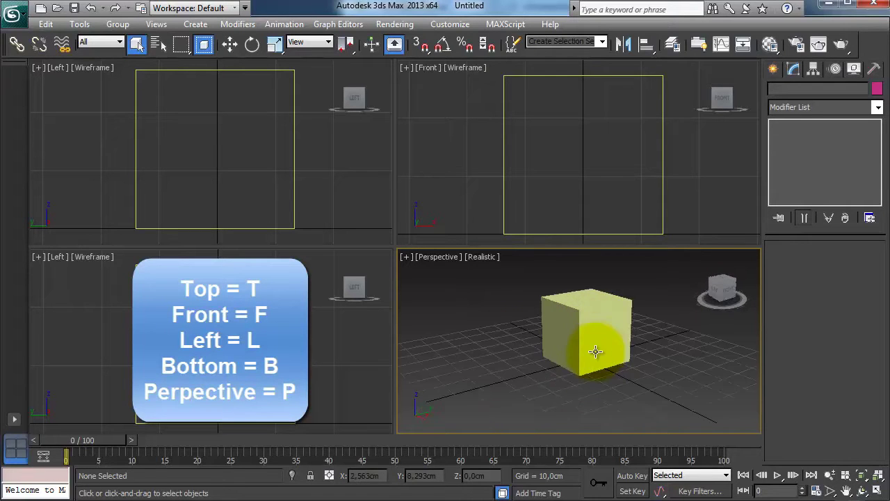
{"action": "left_click", "coordinate": [428, 258]}
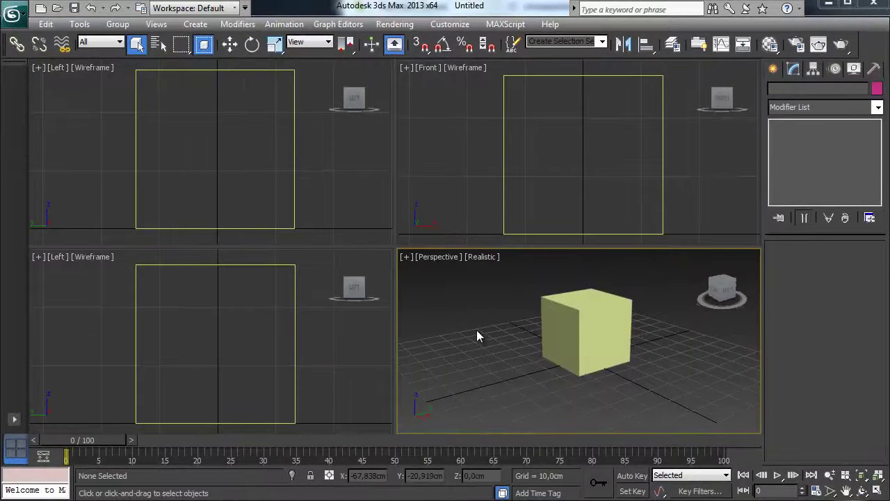
Zoom in and out on the box in the Perspective viewport and pan the view around it
{"action": "mouse_move", "coordinate": [485, 335]}
{"action": "middle_mouse_down"}
{"action": "mouse_move", "coordinate": [441, 334]}
{"action": "mouse_move", "coordinate": [554, 325]}
{"action": "mouse_move", "coordinate": [447, 329]}
{"action": "mouse_move", "coordinate": [471, 322]}
{"action": "mouse_move", "coordinate": [477, 284]}
{"action": "mouse_move", "coordinate": [479, 338]}
{"action": "middle_mouse_up"}
{"action": "scroll", "coordinate": [479, 334], "scroll_direction": "down", "scroll_amount": 3}
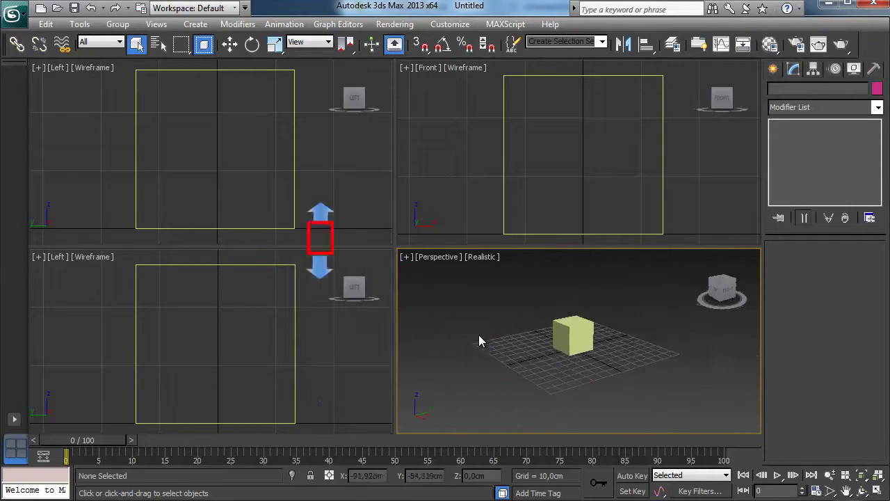
{"action": "scroll", "coordinate": [480, 338], "scroll_direction": "up", "scroll_amount": 8}
{"action": "scroll", "coordinate": [479, 338], "scroll_direction": "down", "scroll_amount": 5}
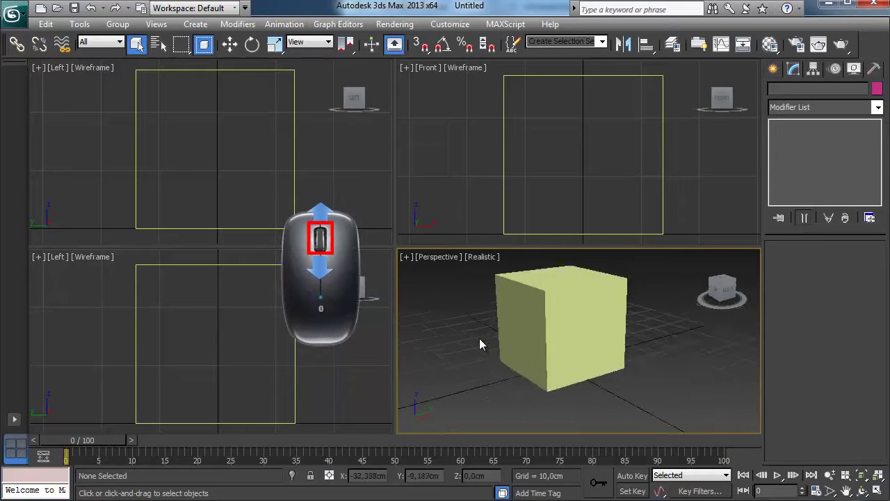
{"action": "middle_click_drag", "start_coordinate": [479, 338], "coordinate": [508, 358]}
{"action": "middle_click_drag", "start_coordinate": [602, 367], "coordinate": [578, 360]}
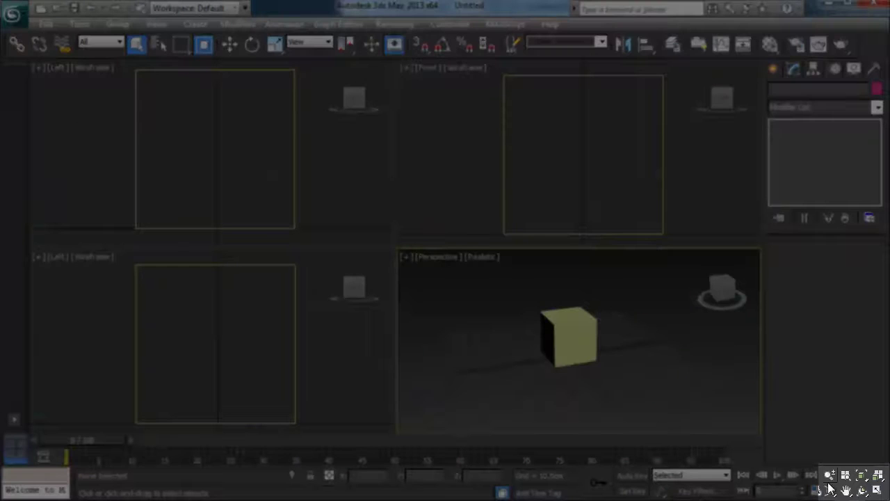
Zoom in on the box in Perspective with the Zoom tool, and zoom all viewports out with Zoom All
{"action": "left_click", "coordinate": [828, 478]}
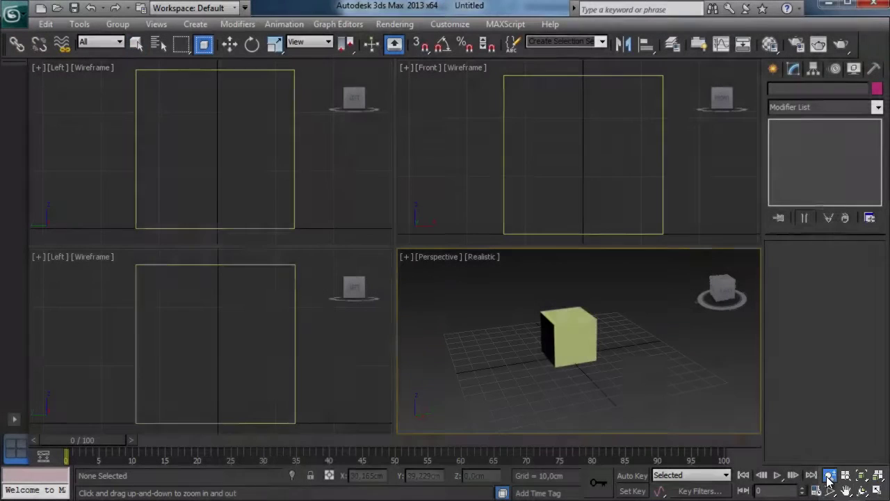
{"action": "left_click_drag", "start_coordinate": [631, 362], "coordinate": [626, 338]}
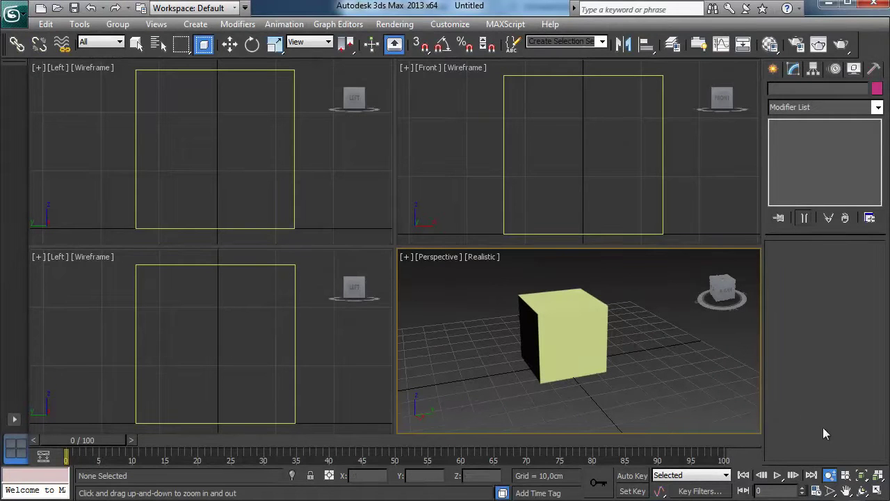
{"action": "left_click", "coordinate": [846, 475]}
{"action": "mouse_move", "coordinate": [633, 355]}
{"action": "left_mouse_down"}
{"action": "mouse_move", "coordinate": [661, 397]}
{"action": "mouse_move", "coordinate": [630, 338]}
{"action": "mouse_move", "coordinate": [644, 367]}
{"action": "left_mouse_up"}
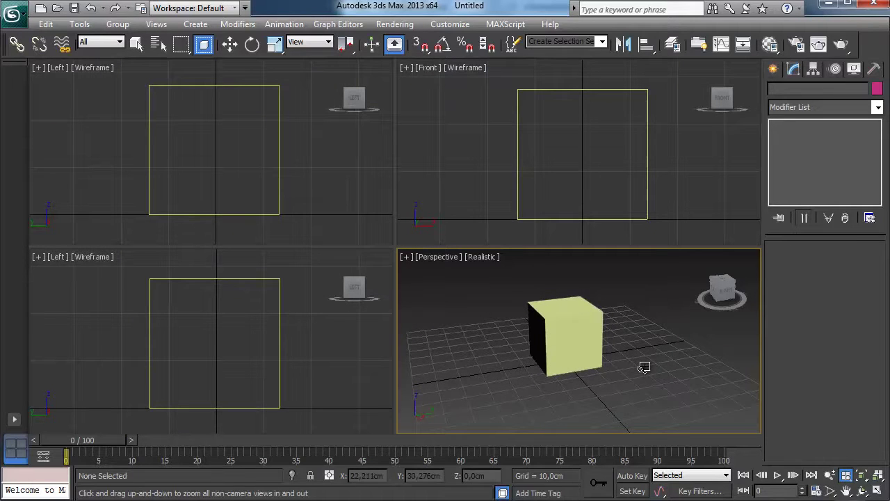
Fit the box in the Perspective viewport with Zoom Extents, and fit it in every viewport with Zoom Extents All
{"action": "left_click", "coordinate": [862, 475]}
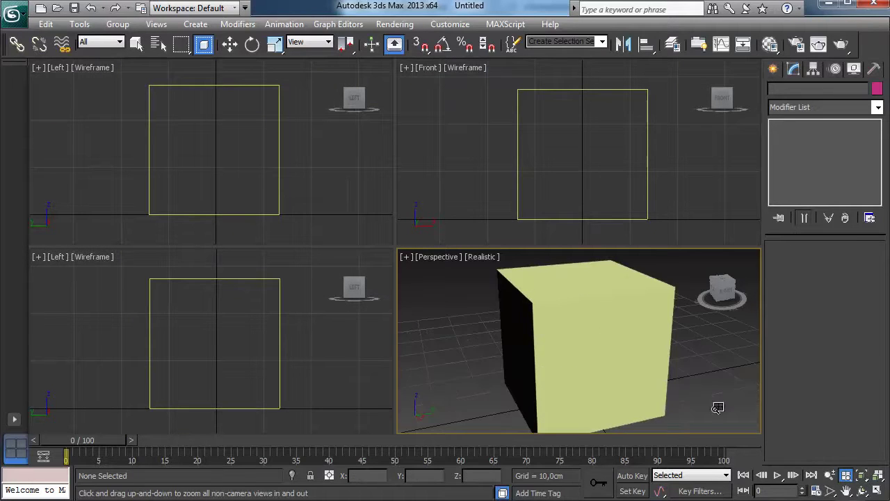
{"action": "middle_click_drag", "start_coordinate": [637, 374], "coordinate": [632, 371]}
{"action": "scroll", "coordinate": [632, 370], "scroll_direction": "down", "scroll_amount": 3}
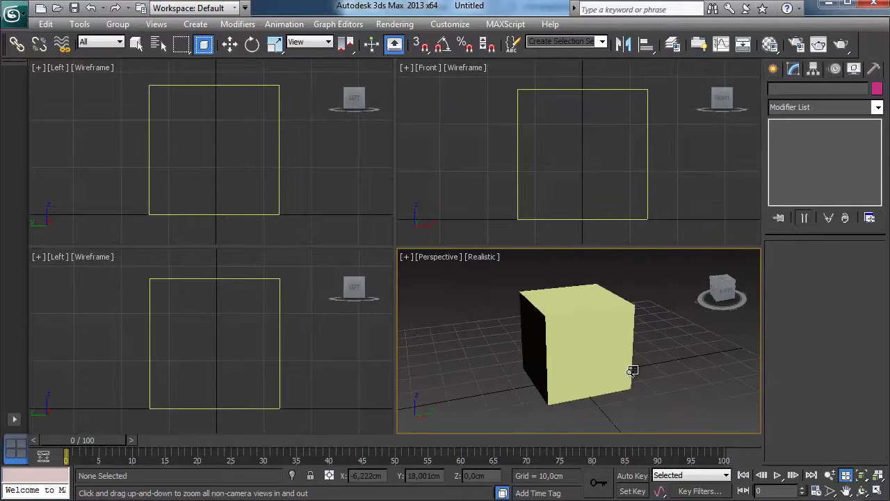
{"action": "left_click", "coordinate": [880, 475]}
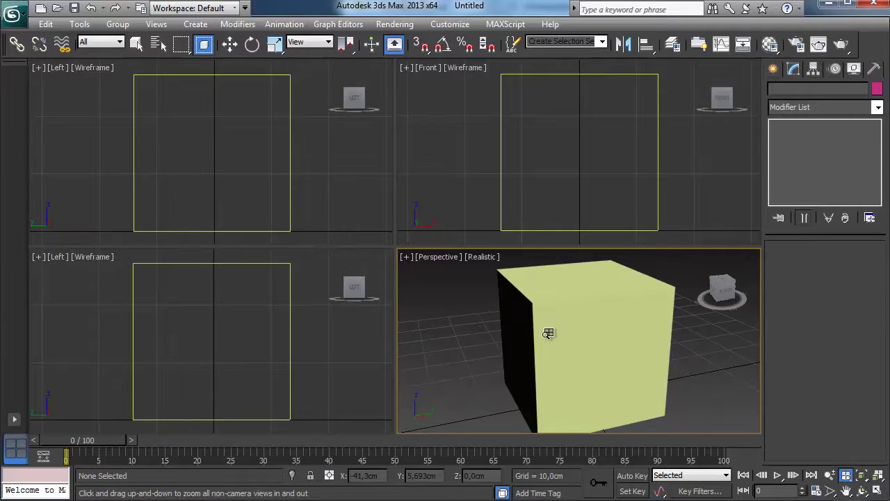
{"action": "scroll", "coordinate": [548, 333], "scroll_direction": "down", "scroll_amount": 2}
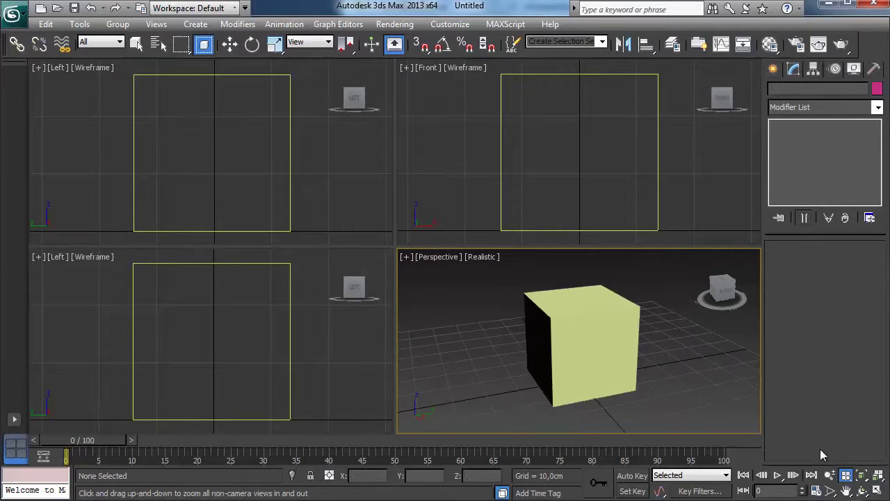
Shift the Perspective view slightly with the Pan tool, and orbit it to see the box from a higher angle
{"action": "left_click", "coordinate": [846, 490]}
{"action": "left_click_drag", "start_coordinate": [620, 343], "coordinate": [598, 332]}
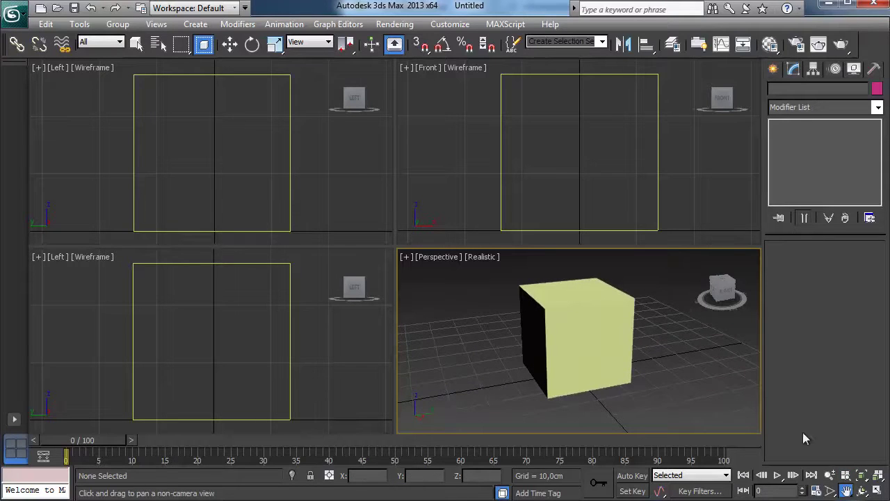
{"action": "left_click", "coordinate": [862, 490]}
{"action": "left_click_drag", "start_coordinate": [647, 338], "coordinate": [580, 342]}
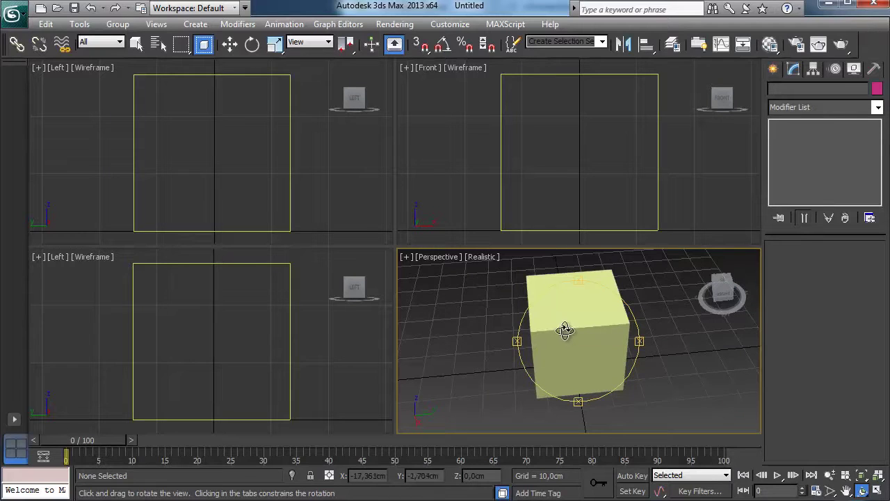
{"action": "mouse_move", "coordinate": [576, 343]}
{"action": "middle_mouse_down"}
{"action": "mouse_move", "coordinate": [550, 327]}
{"action": "mouse_move", "coordinate": [578, 345]}
{"action": "middle_mouse_up"}
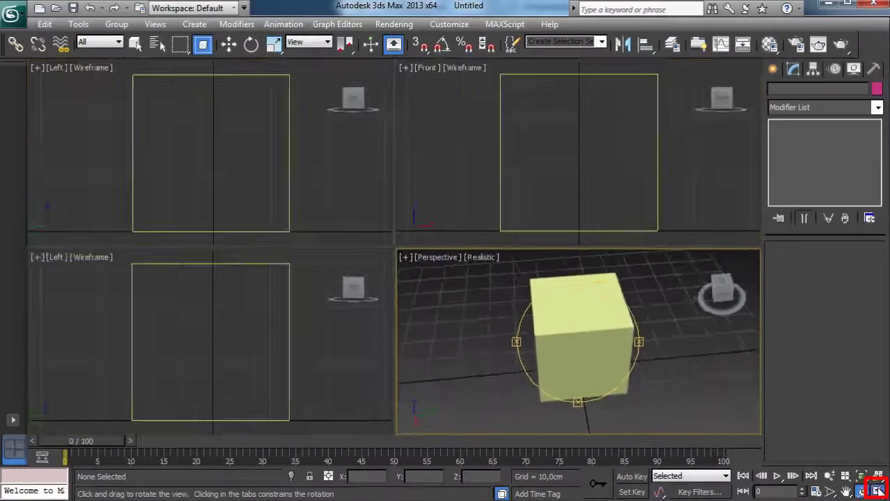
Maximize the Perspective viewport, restore the four-viewport layout, and maximize Perspective again
{"action": "left_click", "coordinate": [869, 485]}
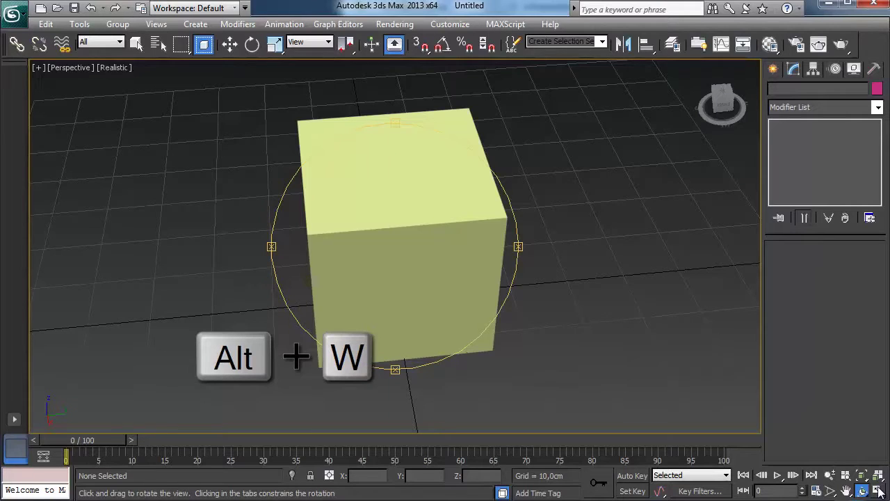
{"action": "key", "text": "alt+w"}
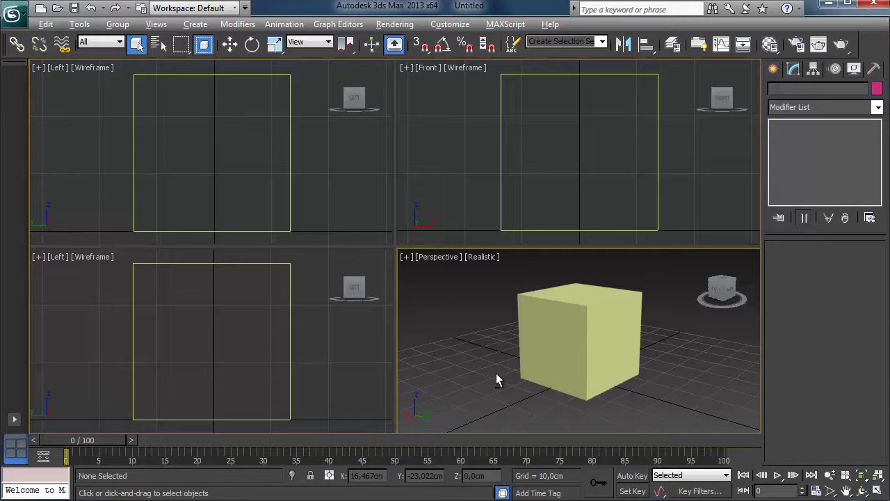
{"action": "key", "text": "alt+w"}
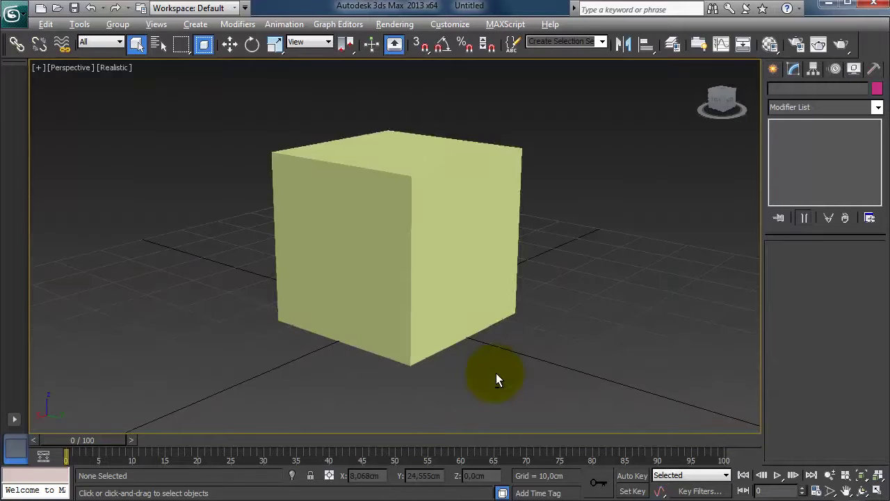
Display the Perspective viewport as Shaded with Edged Faces, and select and deselect the box to examine its edges
{"action": "left_click", "coordinate": [109, 69]}
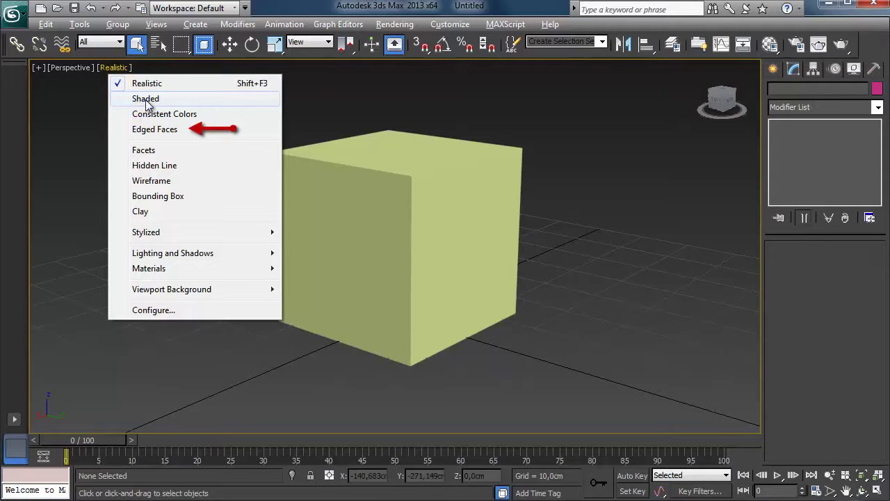
{"action": "left_click", "coordinate": [165, 130]}
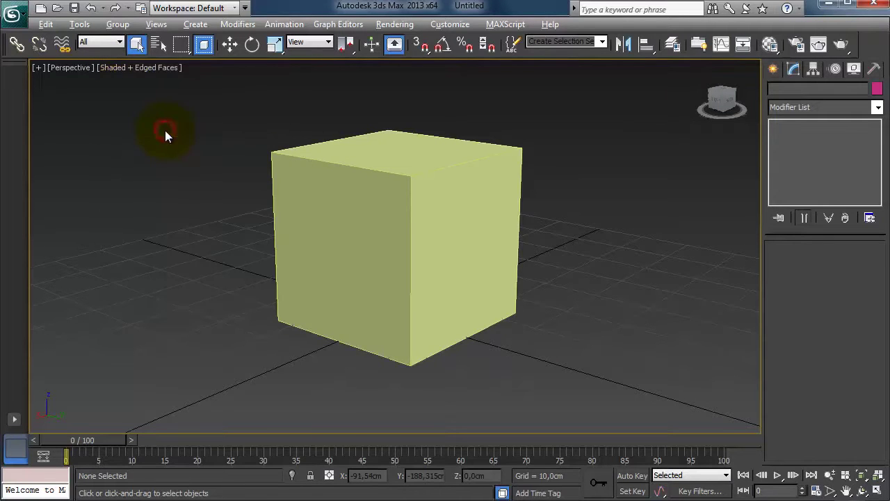
{"action": "left_click", "coordinate": [330, 195]}
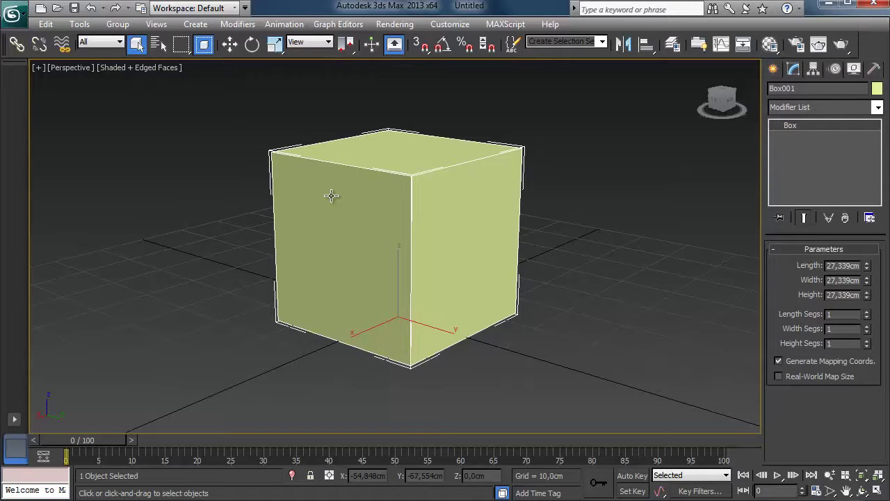
{"action": "left_click", "coordinate": [218, 266]}
Display the Perspective viewport as Wireframe and orbit around the box to inspect it
{"action": "left_click", "coordinate": [150, 67]}
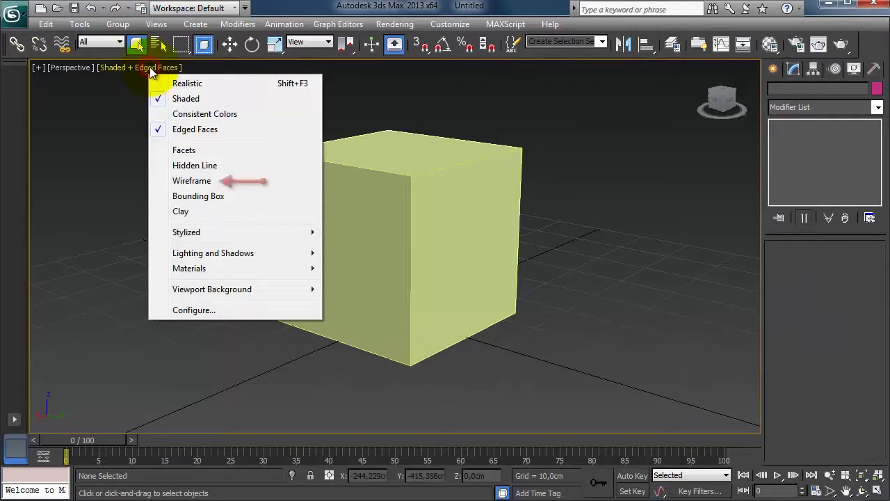
{"action": "left_click", "coordinate": [200, 183]}
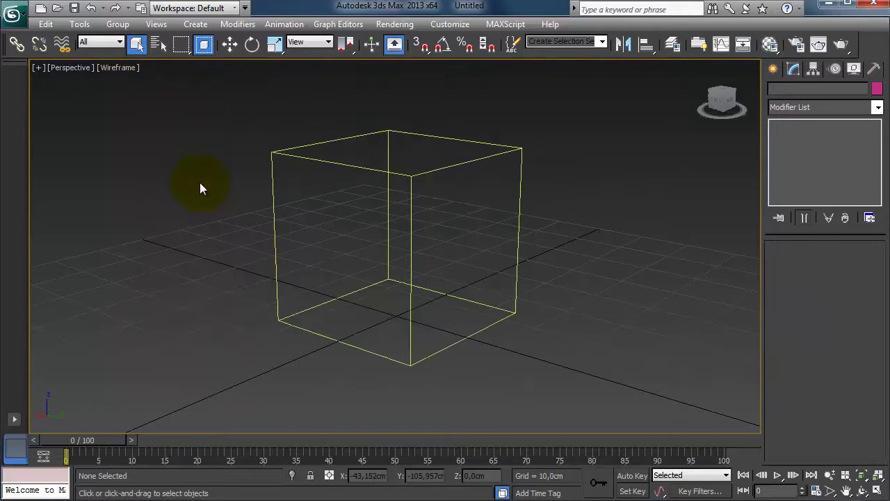
{"action": "middle_click_drag", "start_coordinate": [320, 227], "coordinate": [186, 226], "text": "alt"}
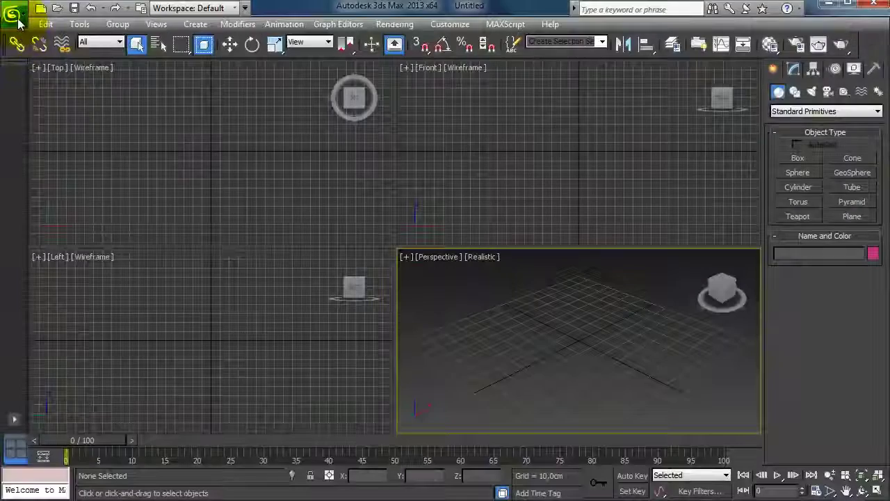
Import vray-ies-START.obj from the Desktop with all six listed objects, and clear the selection
{"action": "left_click", "coordinate": [15, 18]}
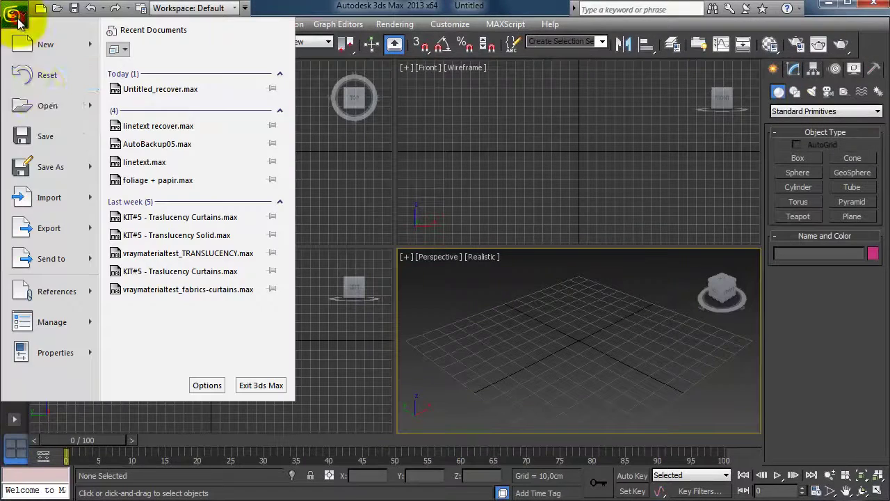
{"action": "left_click", "coordinate": [90, 197]}
{"action": "left_click", "coordinate": [161, 78]}
{"action": "left_click", "coordinate": [158, 70]}
{"action": "left_click", "coordinate": [156, 85]}
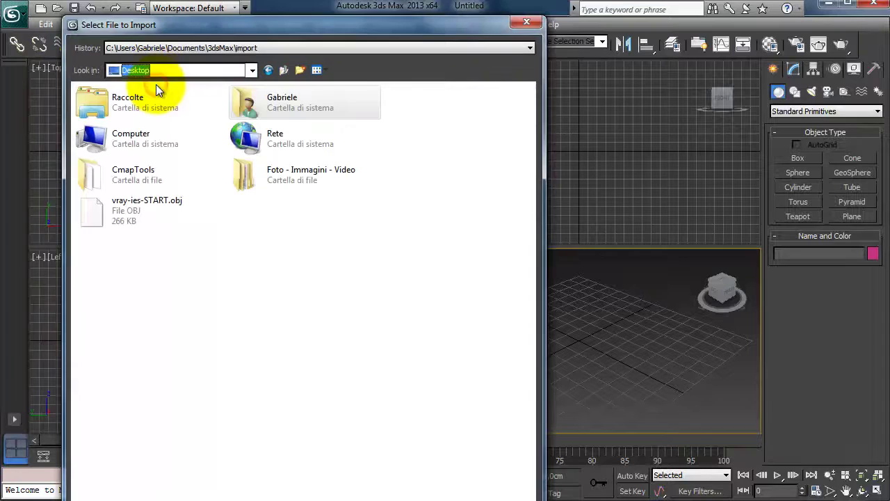
{"action": "double_click", "coordinate": [140, 207]}
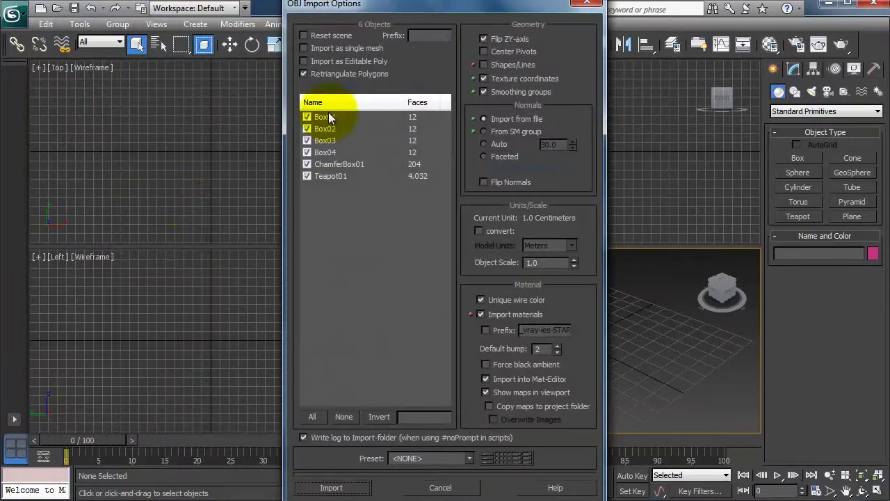
{"action": "left_click", "coordinate": [331, 487]}
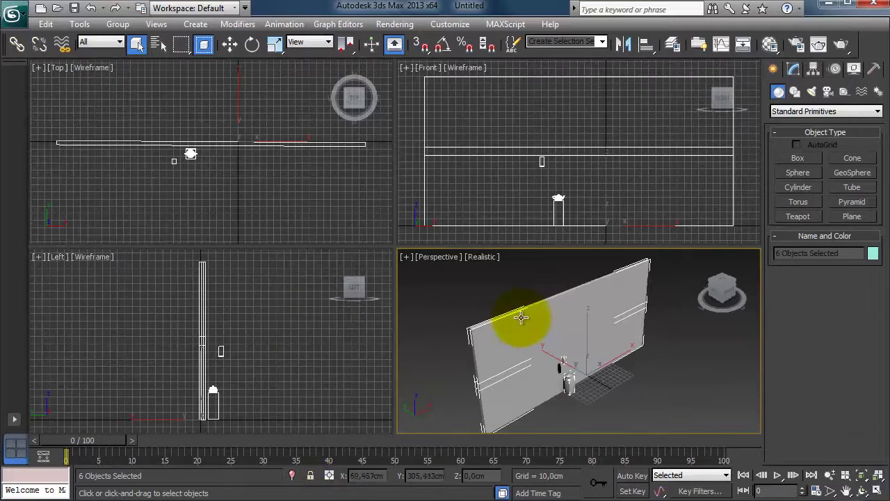
{"action": "left_click", "coordinate": [665, 341]}
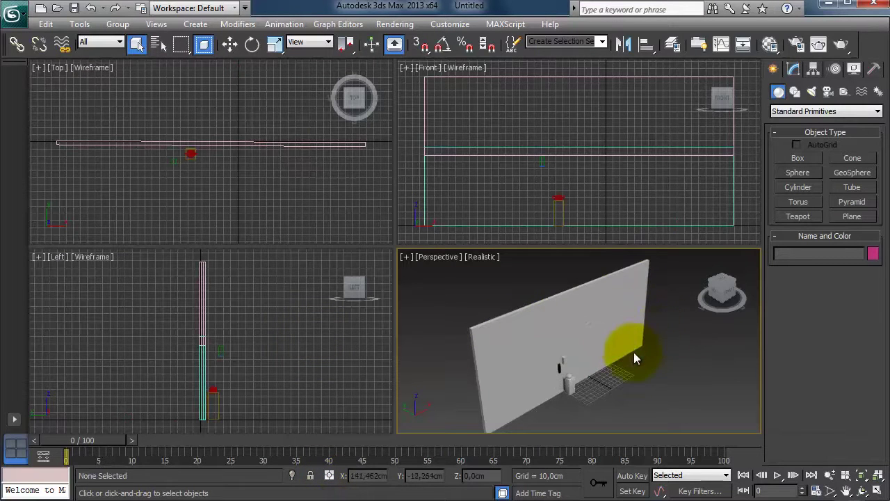
Maximize the Perspective viewport and change it to the Front view, followed by the Back view
{"action": "key", "text": "alt+w"}
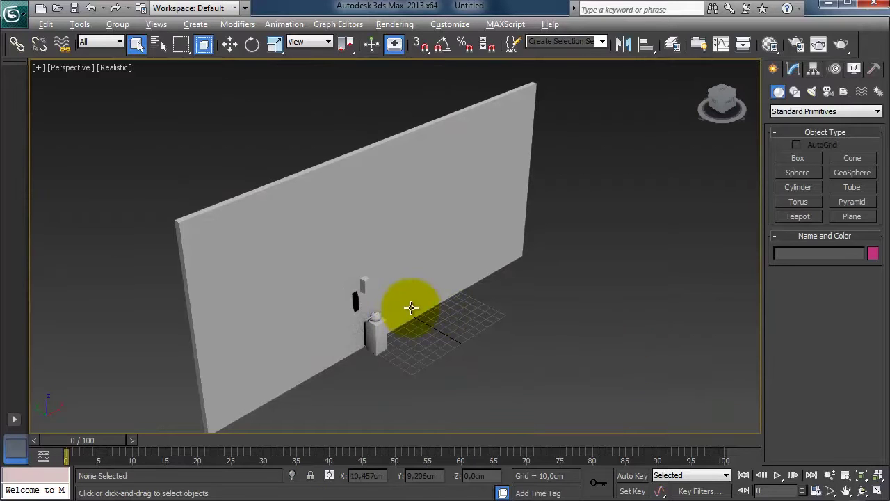
{"action": "key", "text": "f"}
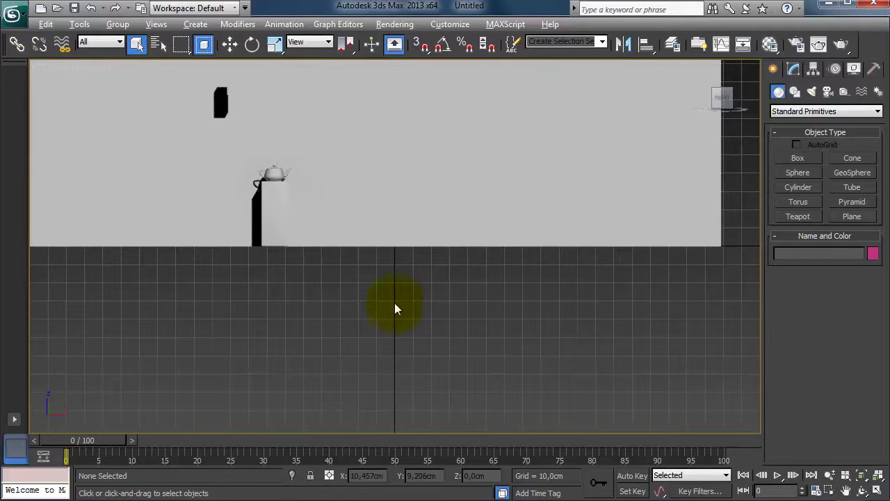
{"action": "left_click", "coordinate": [60, 66]}
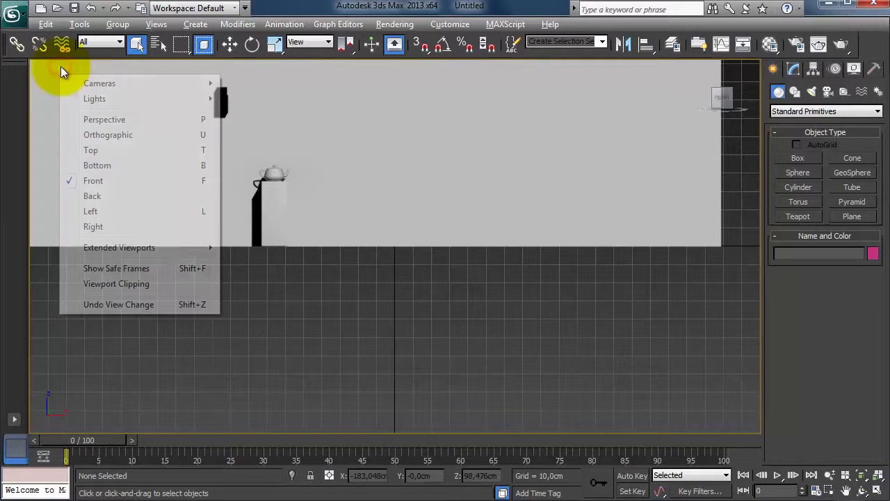
{"action": "left_click", "coordinate": [118, 196]}
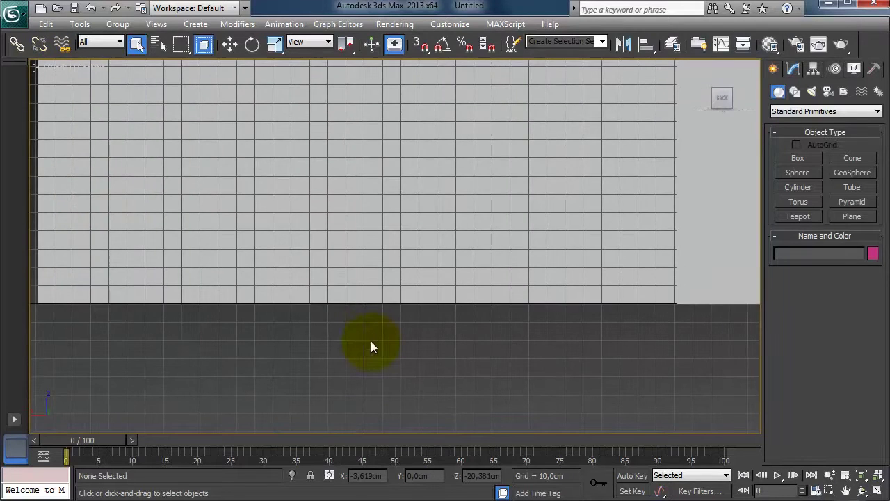
Select the wall Box01 in the Back view and hide the grid, framing the whole wall
{"action": "left_click", "coordinate": [349, 211]}
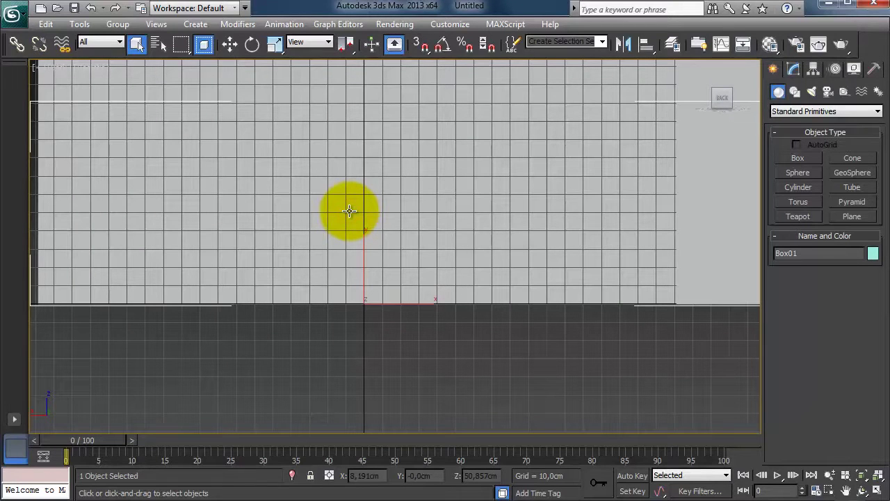
{"action": "key", "text": "g"}
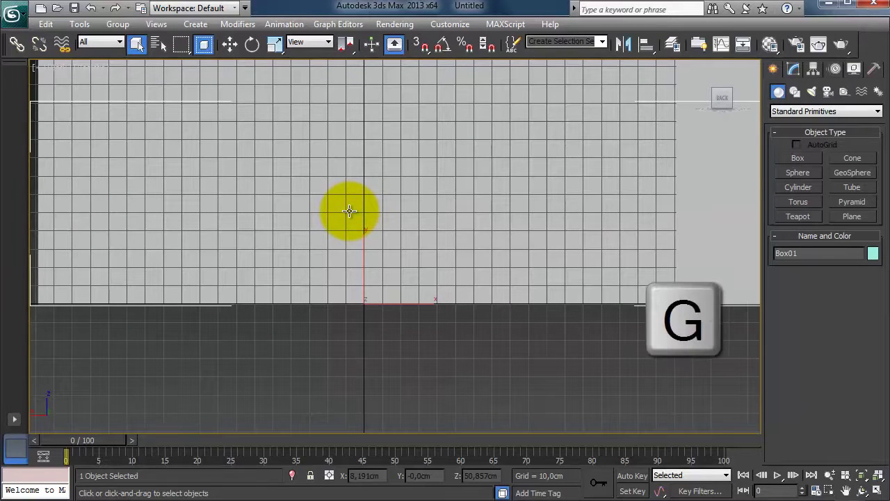
{"action": "scroll", "coordinate": [338, 260], "scroll_direction": "down", "scroll_amount": 3}
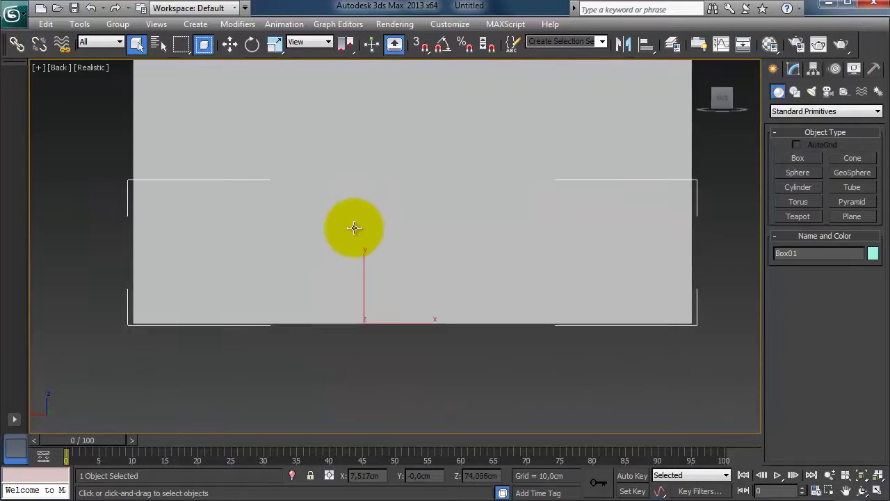
{"action": "middle_click_drag", "start_coordinate": [354, 232], "coordinate": [347, 272]}
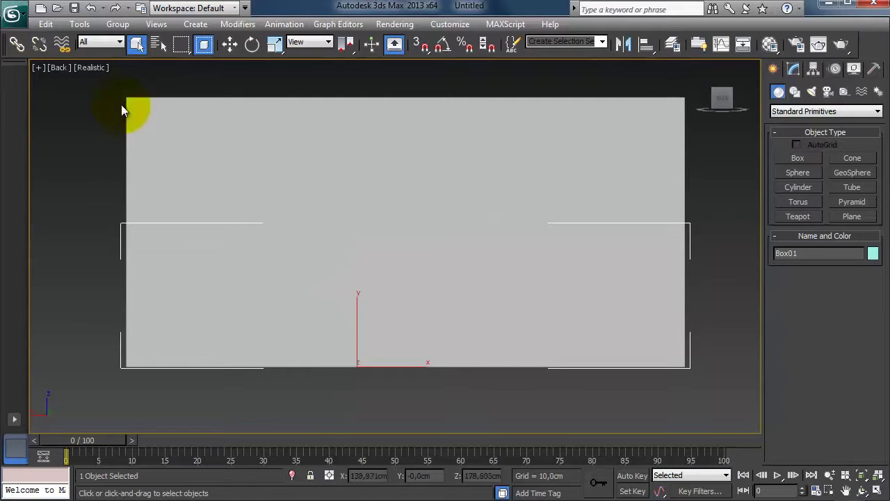
Display the Back view as Wireframe, and try selecting the teapot with its pedestal and the small hanging boxes behind the wall
{"action": "left_click", "coordinate": [89, 67]}
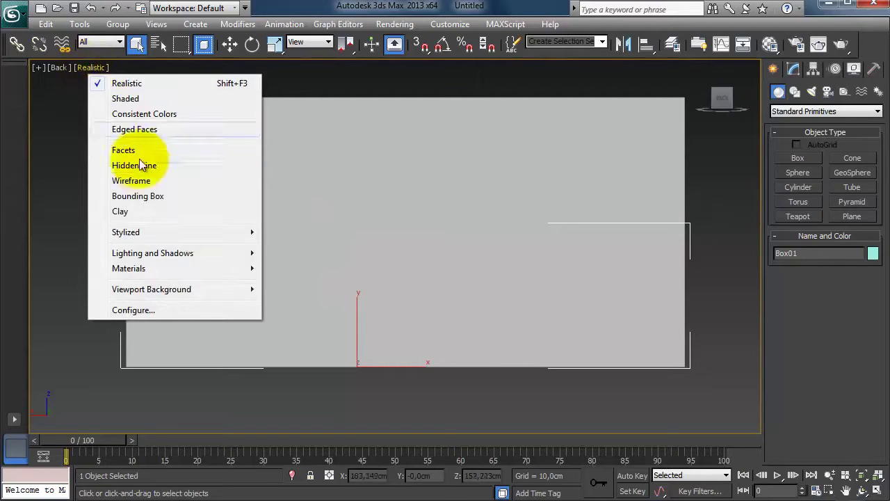
{"action": "left_click", "coordinate": [148, 181]}
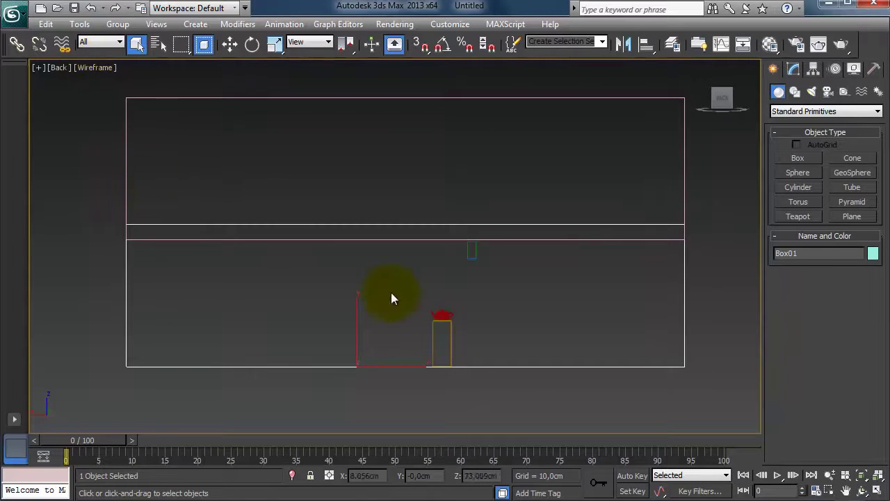
{"action": "left_click_drag", "start_coordinate": [414, 294], "coordinate": [460, 356]}
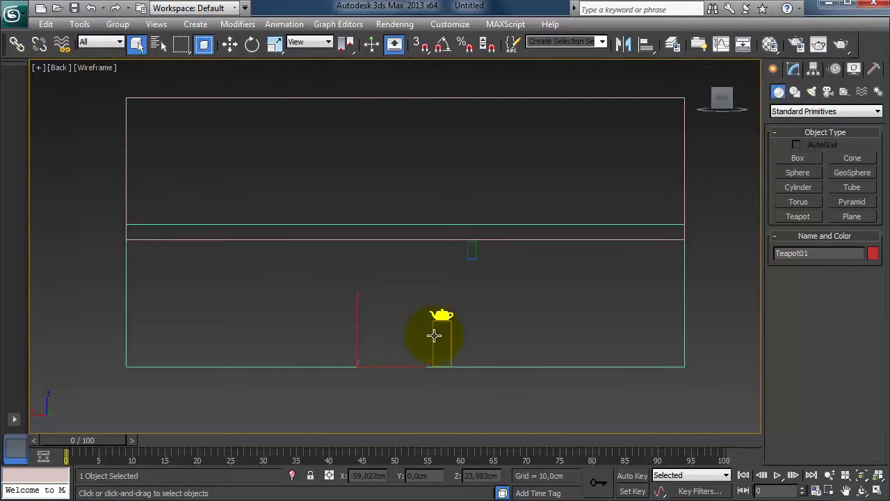
{"action": "left_click", "coordinate": [434, 336], "text": "ctrl"}
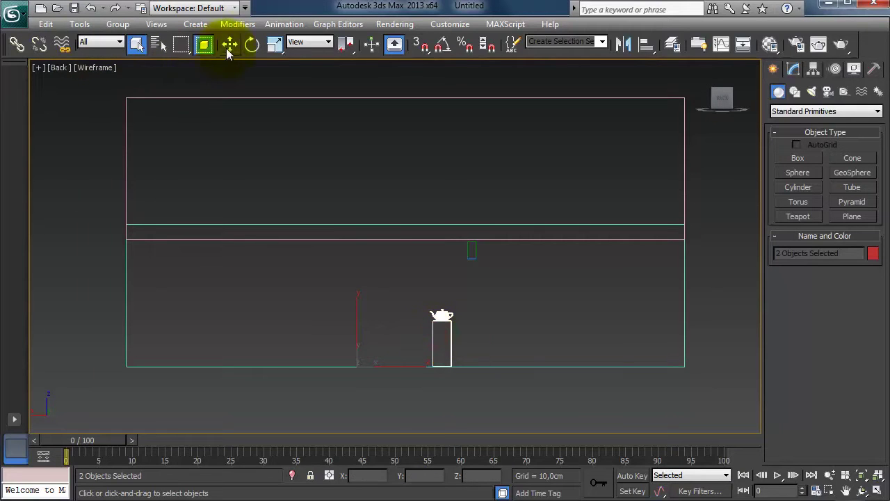
{"action": "left_click", "coordinate": [475, 249]}
{"action": "left_click", "coordinate": [472, 257]}
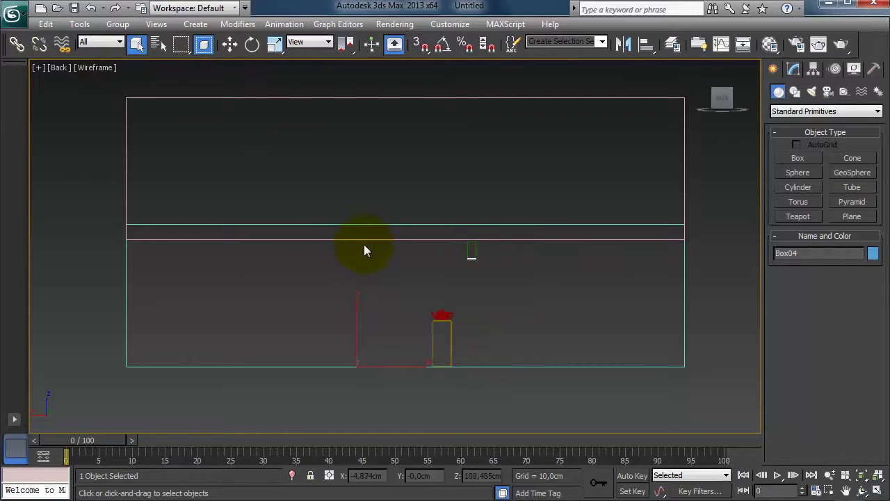
{"action": "left_click", "coordinate": [380, 275]}
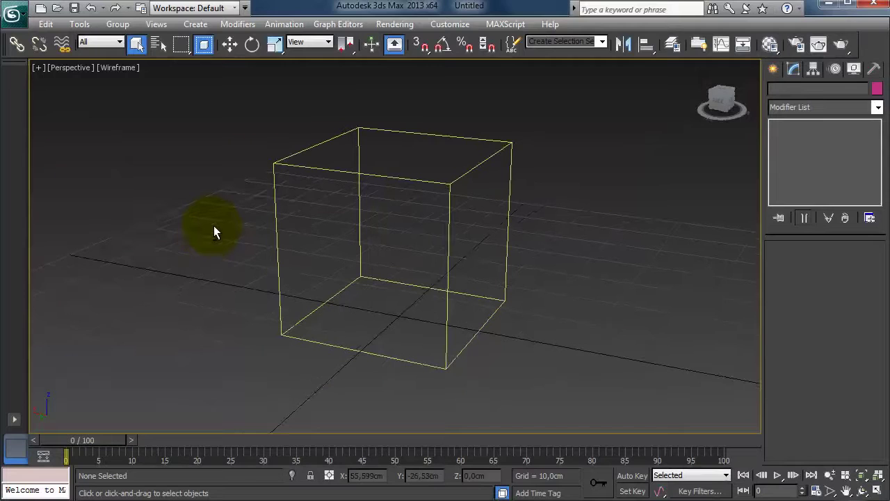
Toggle the box's display between Wireframe and Realistic, and switch Edged Faces off and on repeatedly
{"action": "key", "text": "F3"}
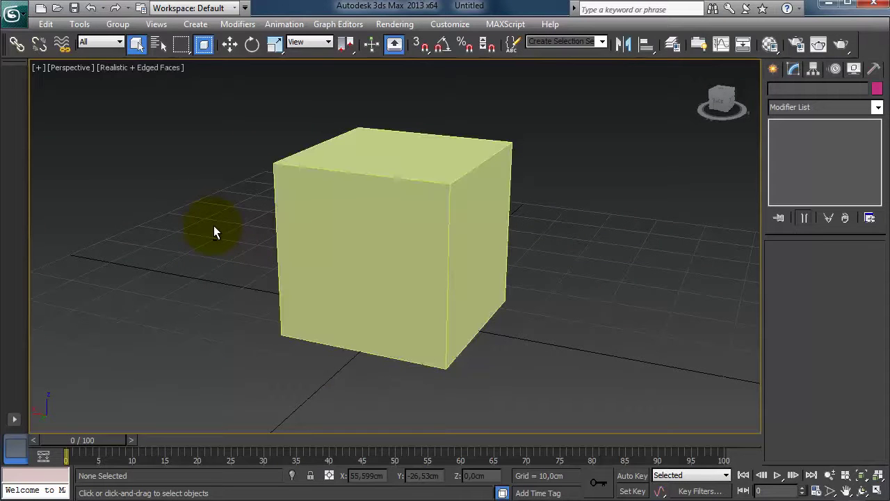
{"action": "key", "text": "F3"}
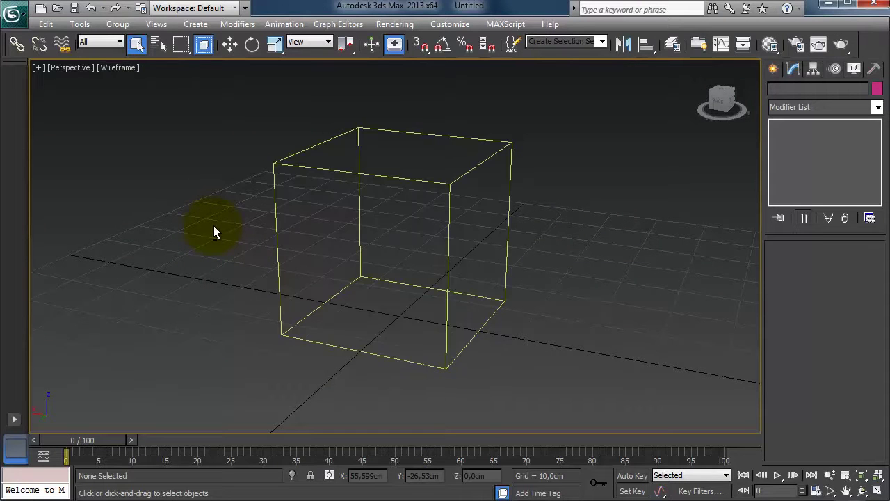
{"action": "key", "text": "F3"}
{"action": "key", "text": "F4"}
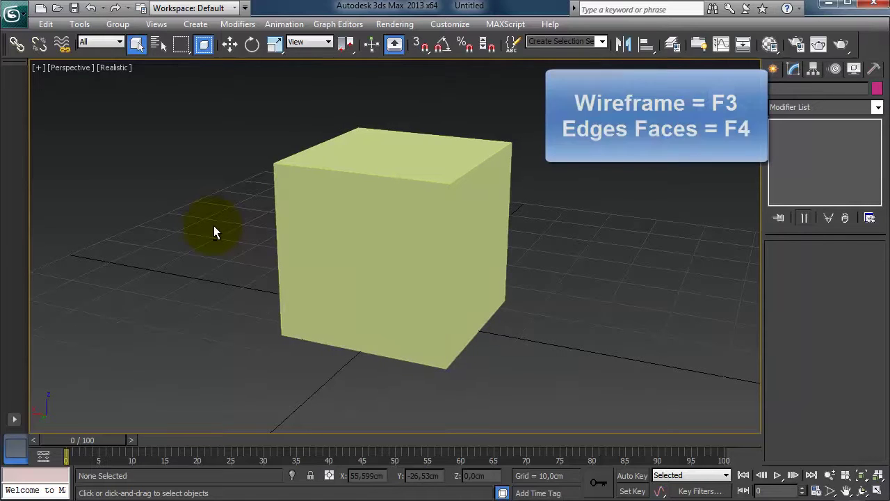
{"action": "key", "text": "F4"}
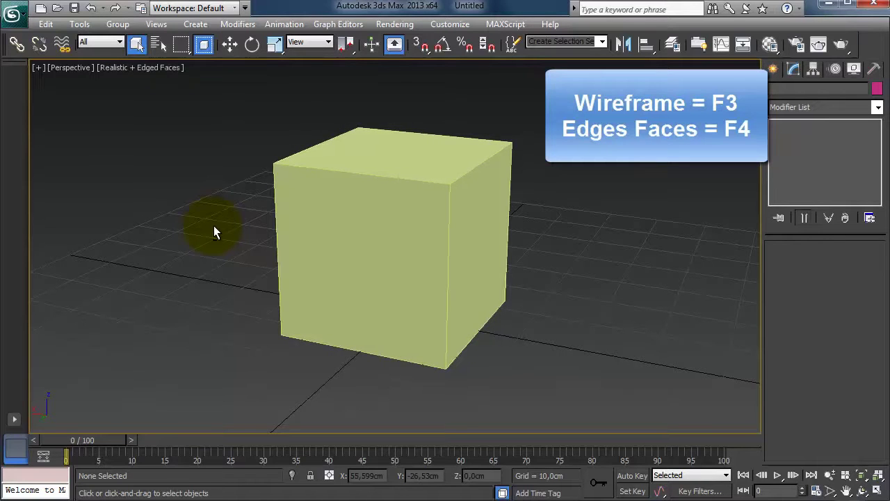
{"action": "key", "text": "F4"}
{"action": "key", "text": "F4"}
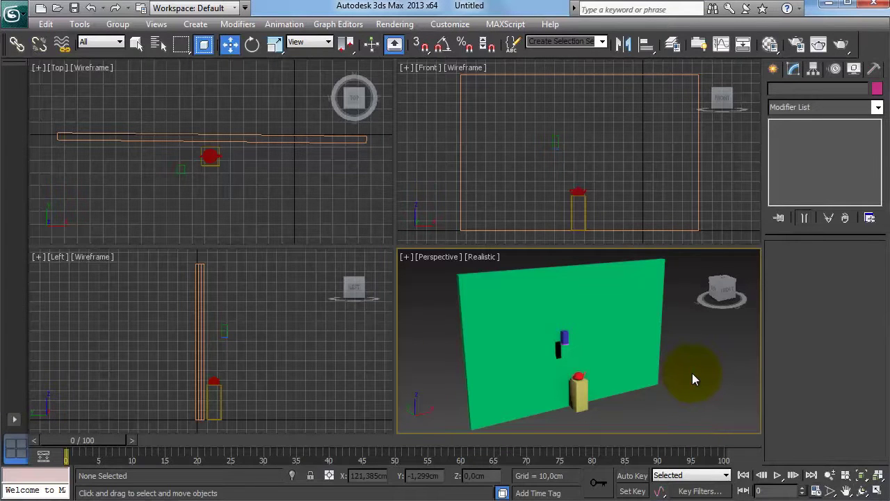
Maximize the Perspective viewport of the green wall scene, and hide the red teapot on the pedestal
{"action": "key", "text": "alt+w"}
{"action": "middle_click_drag", "start_coordinate": [598, 350], "coordinate": [636, 325]}
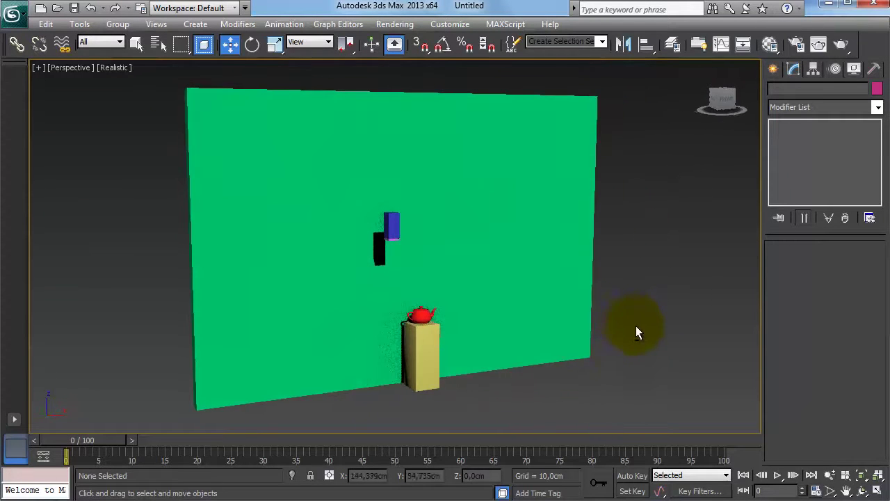
{"action": "left_click", "coordinate": [628, 355]}
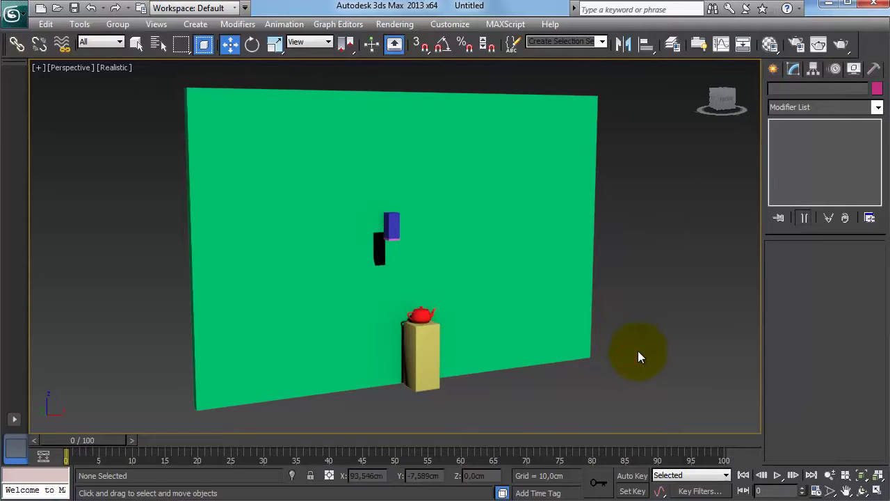
{"action": "left_click", "coordinate": [423, 314]}
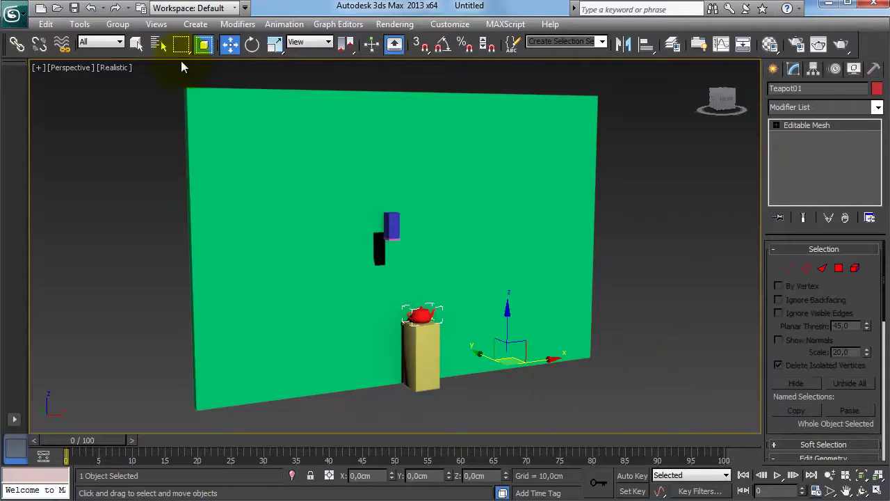
{"action": "left_click", "coordinate": [140, 46]}
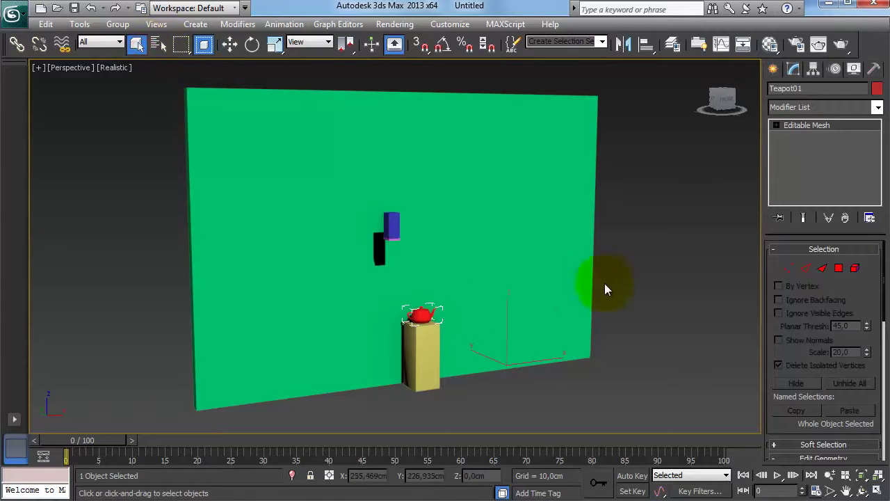
{"action": "right_click", "coordinate": [611, 327]}
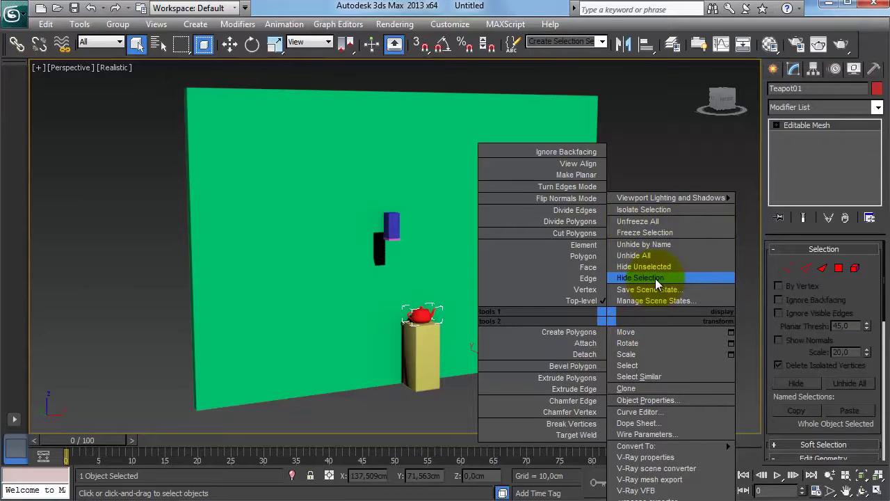
{"action": "left_click", "coordinate": [687, 277]}
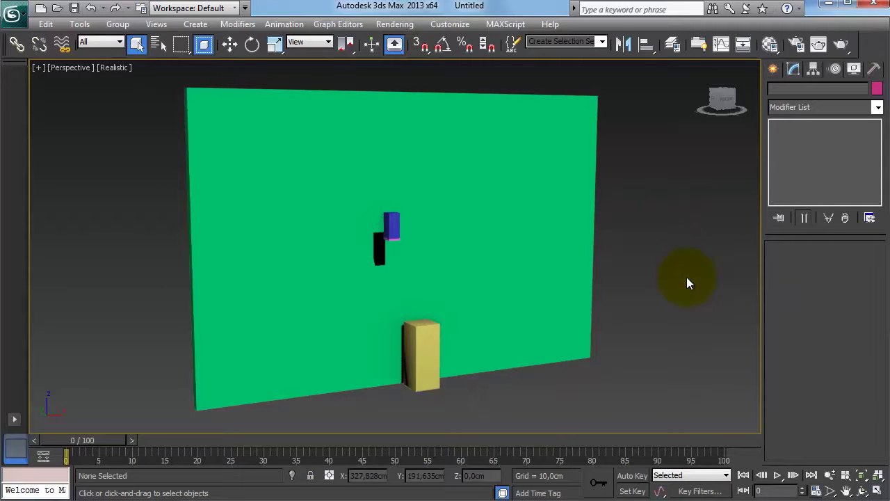
Unhide all objects in the scene, and orbit around the wall to check the teapot
{"action": "middle_click_drag", "start_coordinate": [679, 285], "coordinate": [632, 318], "text": "alt"}
{"action": "right_click", "coordinate": [671, 329]}
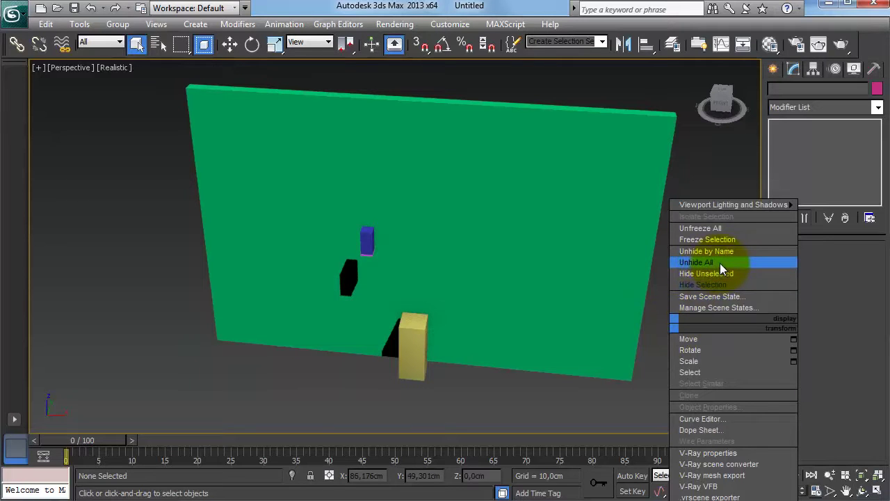
{"action": "left_click", "coordinate": [720, 263]}
{"action": "left_click", "coordinate": [690, 325]}
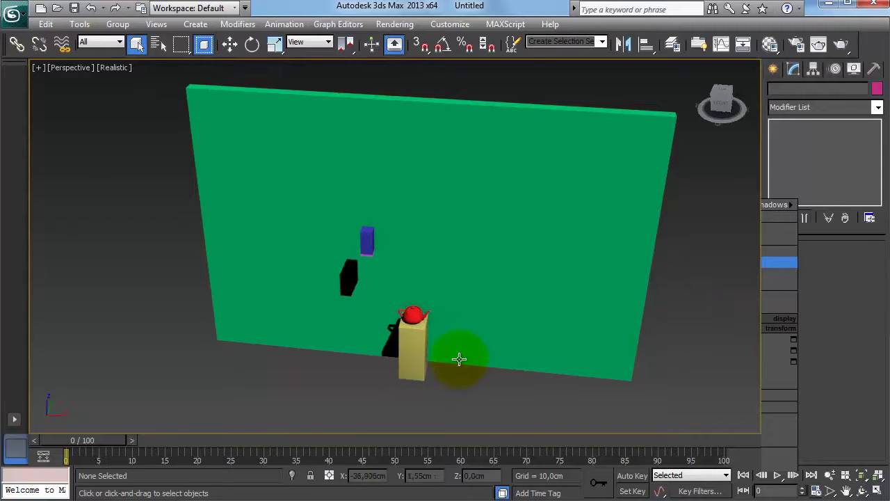
{"action": "middle_click_drag", "start_coordinate": [495, 306], "coordinate": [369, 331], "text": "alt"}
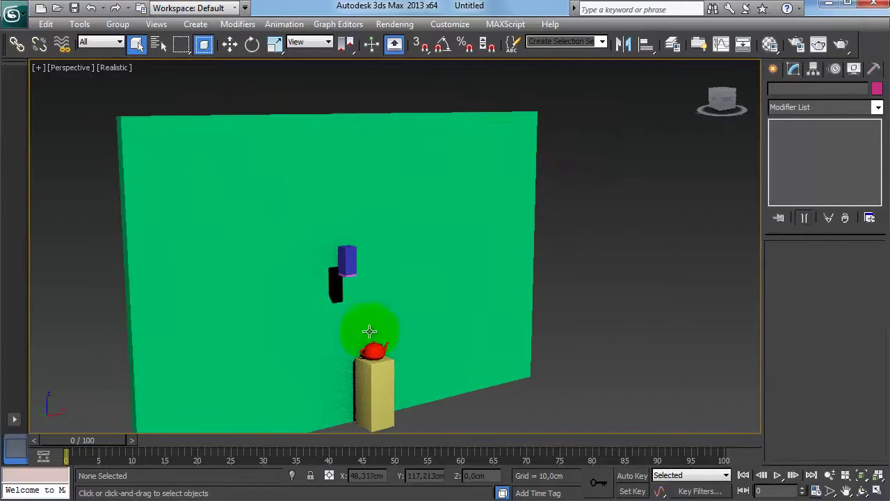
Select the green wall, hide all unselected objects, and look at the wall from another angle
{"action": "left_click", "coordinate": [277, 241]}
{"action": "right_click", "coordinate": [278, 242]}
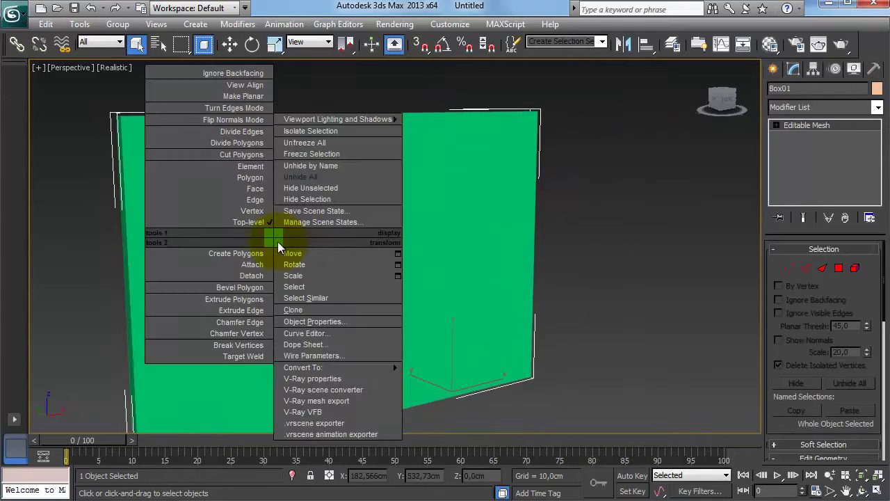
{"action": "left_click", "coordinate": [330, 188]}
{"action": "middle_click_drag", "start_coordinate": [342, 239], "coordinate": [371, 204]}
{"action": "middle_click_drag", "start_coordinate": [529, 276], "coordinate": [425, 272], "text": "alt"}
Unhide all objects, orbit slightly around the scene, and clear the selection
{"action": "right_click", "coordinate": [427, 273]}
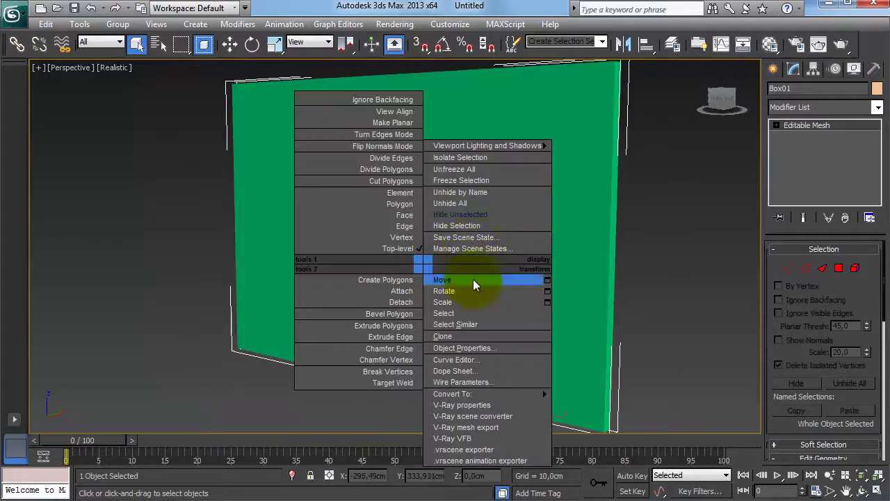
{"action": "left_click", "coordinate": [451, 204]}
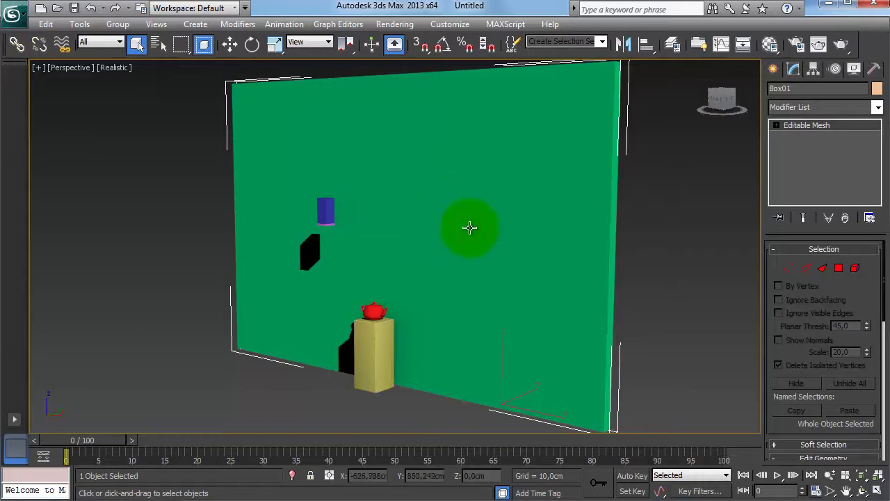
{"action": "middle_click_drag", "start_coordinate": [546, 242], "coordinate": [562, 276], "text": "alt"}
{"action": "left_click", "coordinate": [651, 284]}
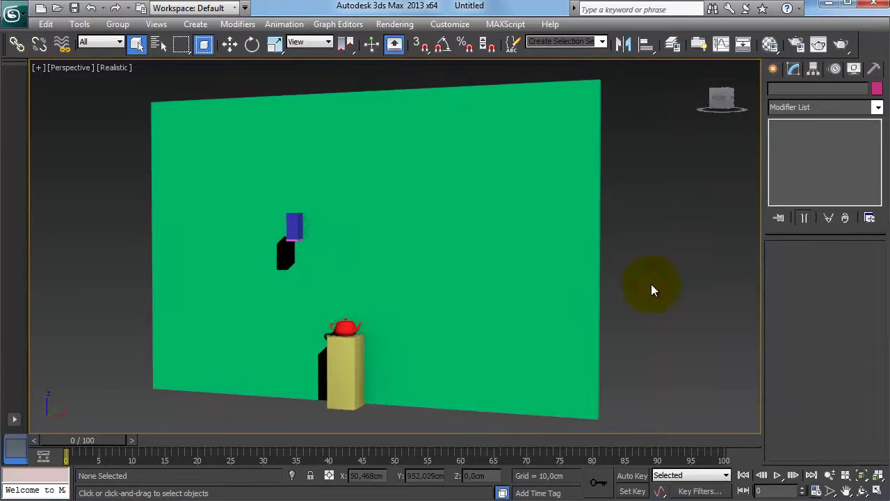
Freeze the red teapot on the pedestal
{"action": "left_click", "coordinate": [346, 326]}
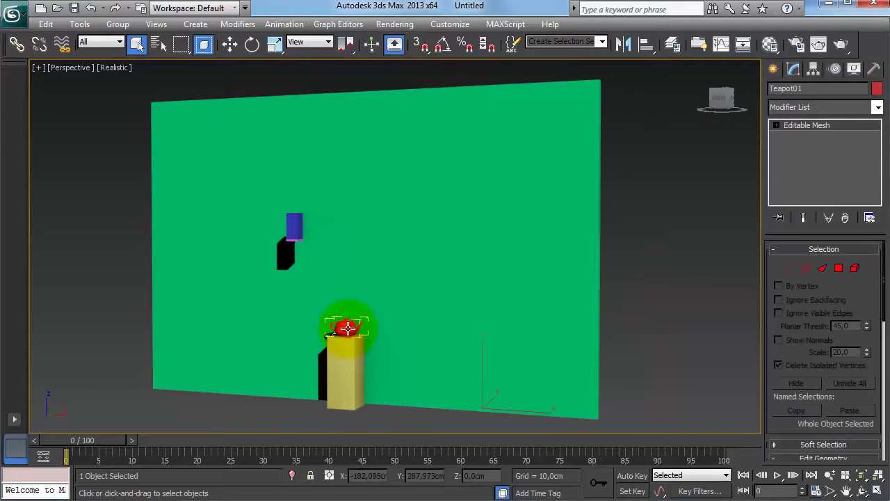
{"action": "right_click", "coordinate": [347, 327]}
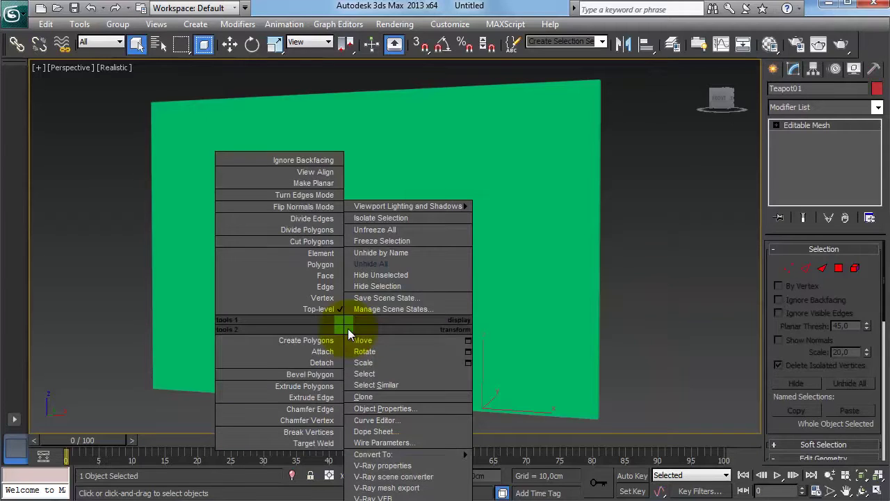
{"action": "left_click", "coordinate": [423, 242]}
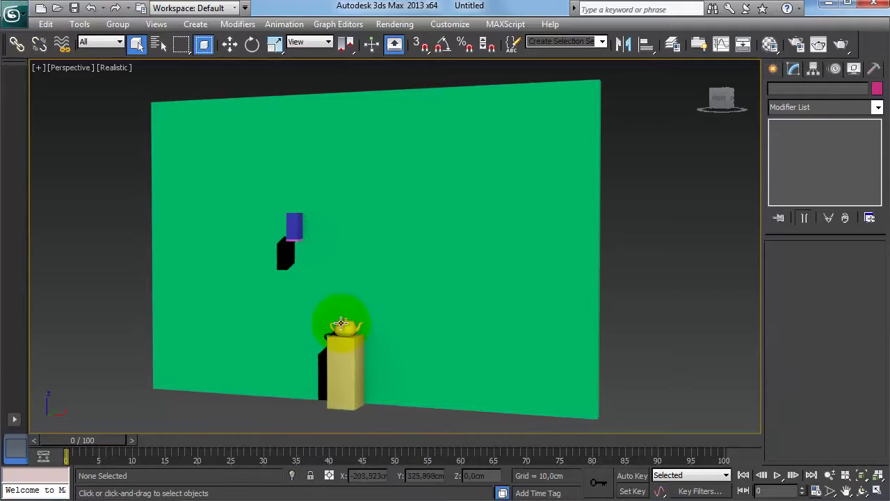
Try selecting the frozen teapot, and select the pedestal and the small hanging boxes for comparison
{"action": "left_click", "coordinate": [348, 334]}
{"action": "left_click", "coordinate": [342, 358]}
{"action": "left_click", "coordinate": [294, 234]}
{"action": "left_click", "coordinate": [296, 243]}
{"action": "left_click", "coordinate": [297, 240]}
{"action": "left_click", "coordinate": [349, 329]}
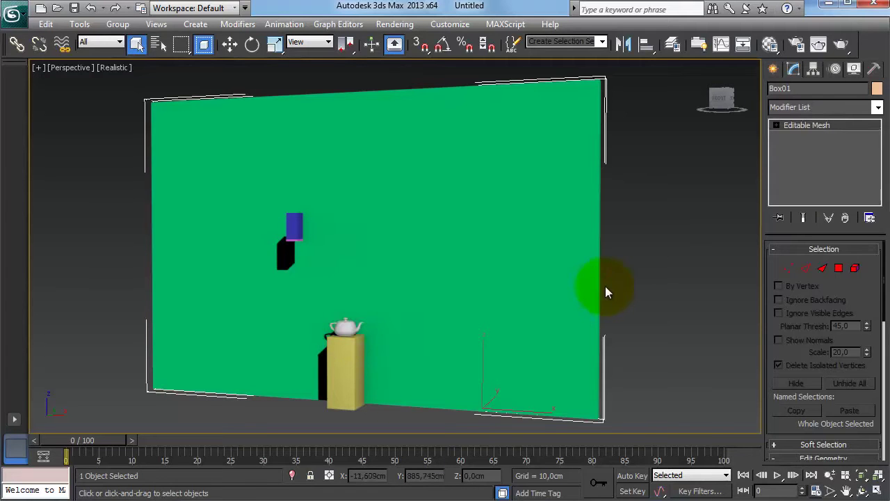
Unfreeze all objects, and test the selection on the teapot and the pedestal
{"action": "right_click", "coordinate": [633, 265]}
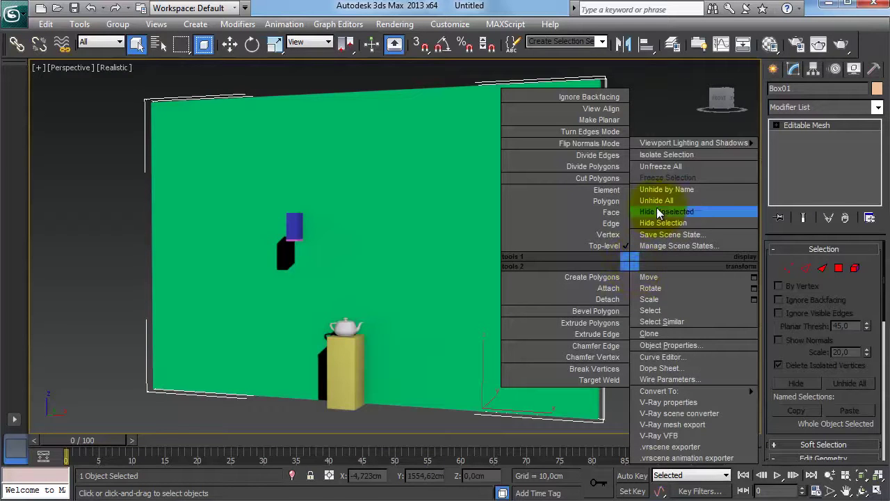
{"action": "left_click", "coordinate": [664, 170]}
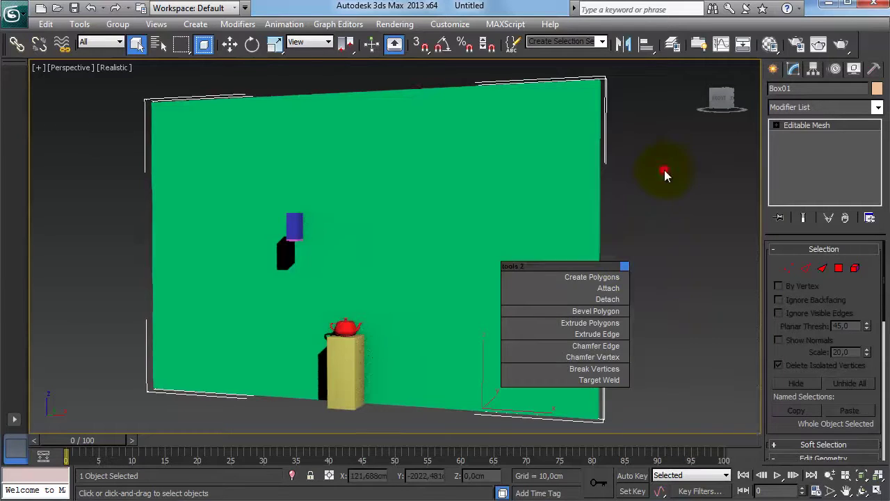
{"action": "left_click", "coordinate": [349, 333]}
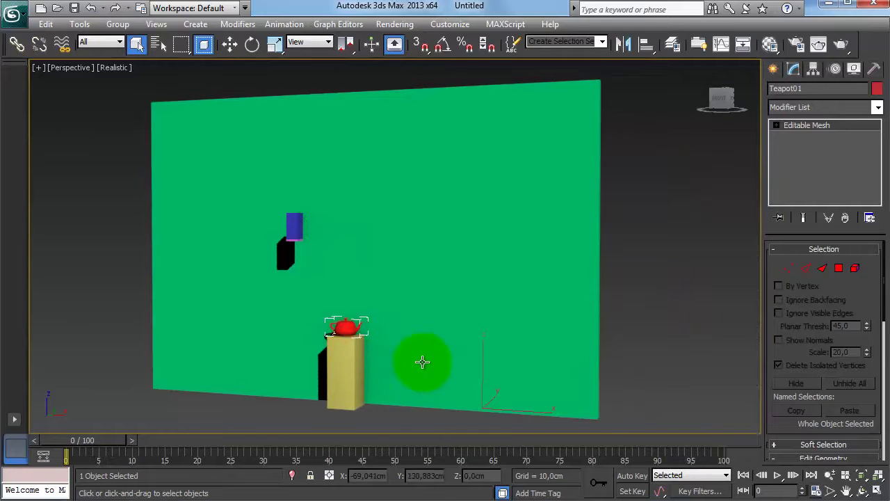
{"action": "left_click", "coordinate": [345, 375]}
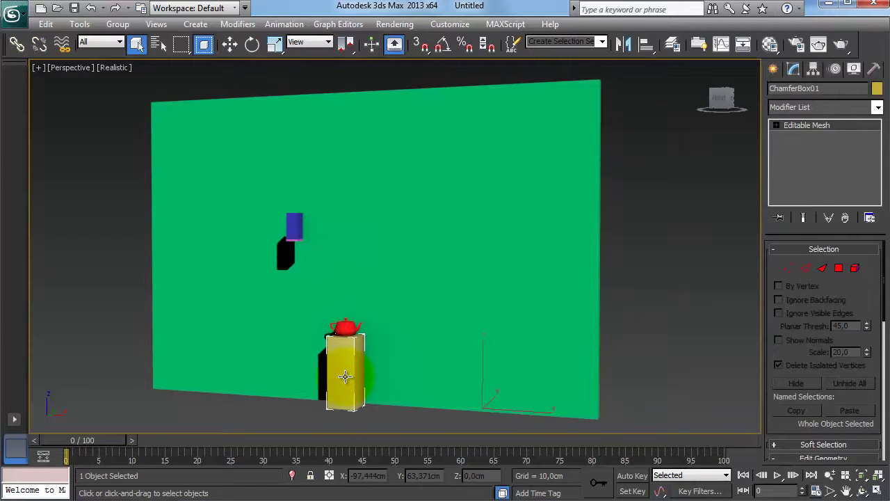
{"action": "left_click", "coordinate": [345, 325]}
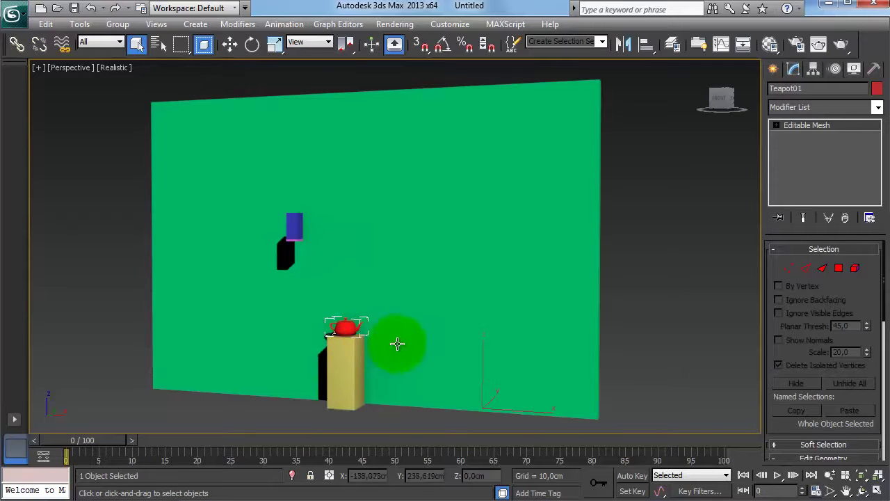
Isolate the pedestal, clear the selection, and examine the pedestal from different angles and distances
{"action": "left_click", "coordinate": [350, 359]}
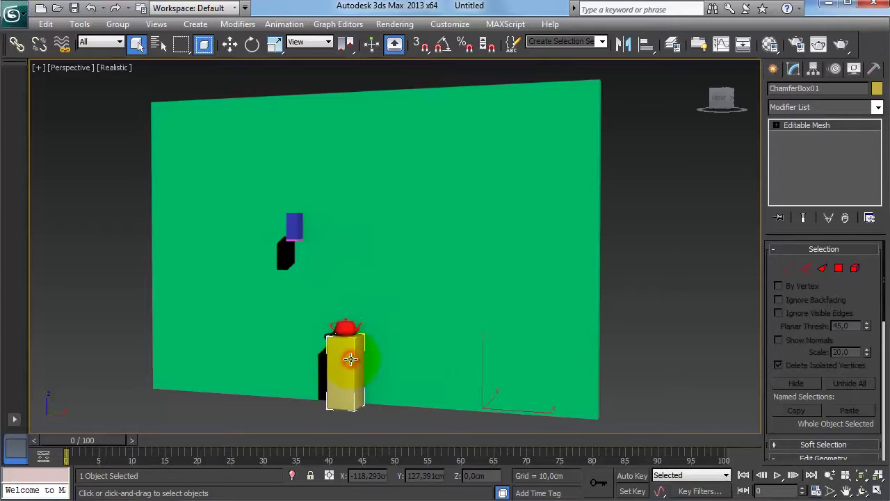
{"action": "right_click", "coordinate": [351, 359]}
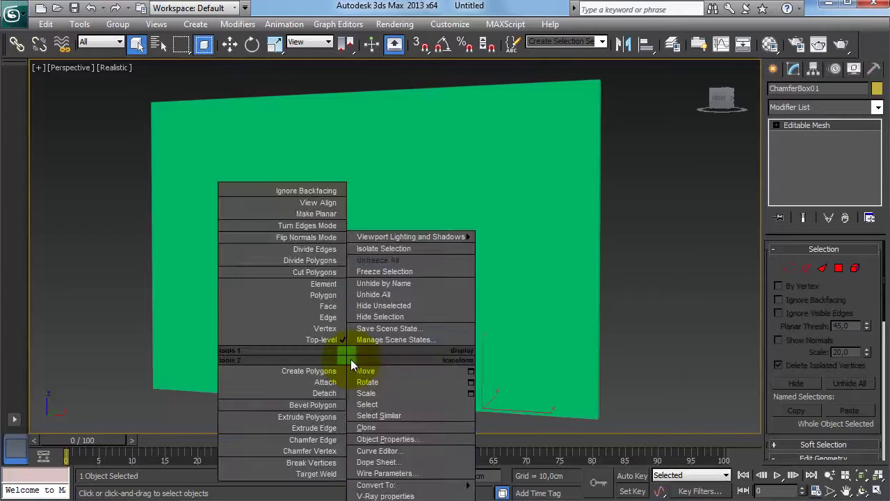
{"action": "left_click", "coordinate": [383, 248]}
{"action": "scroll", "coordinate": [402, 272], "scroll_direction": "down", "scroll_amount": 3}
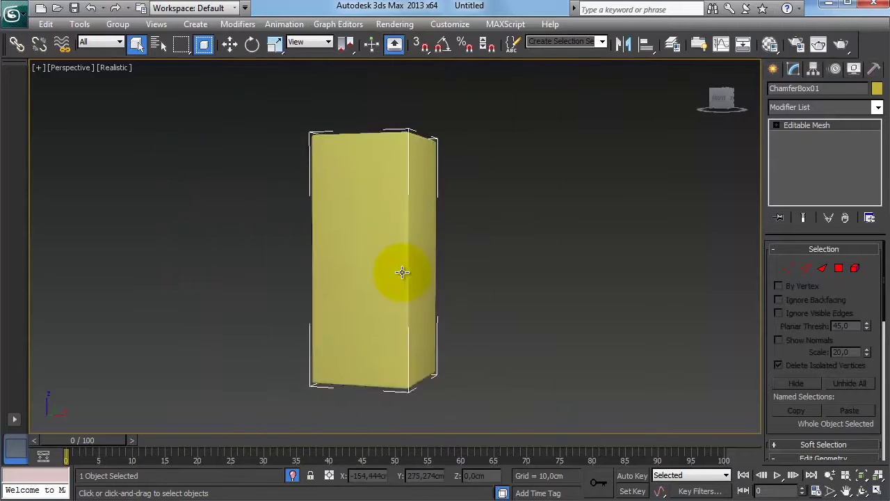
{"action": "scroll", "coordinate": [402, 272], "scroll_direction": "up", "scroll_amount": 2}
{"action": "middle_click_drag", "start_coordinate": [402, 272], "coordinate": [307, 301], "text": "alt"}
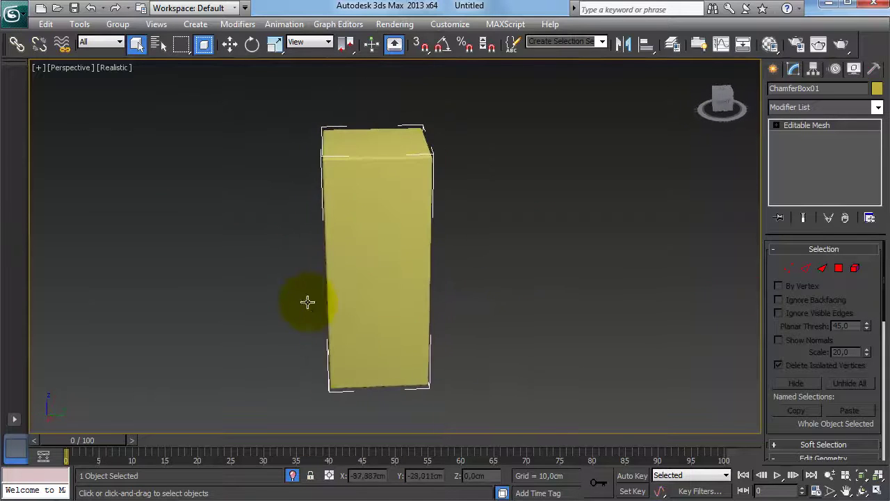
{"action": "left_click", "coordinate": [480, 245]}
{"action": "scroll", "coordinate": [473, 243], "scroll_direction": "down", "scroll_amount": 4}
{"action": "scroll", "coordinate": [471, 241], "scroll_direction": "up", "scroll_amount": 4}
{"action": "scroll", "coordinate": [470, 242], "scroll_direction": "down", "scroll_amount": 5}
{"action": "scroll", "coordinate": [469, 244], "scroll_direction": "up", "scroll_amount": 7}
{"action": "scroll", "coordinate": [469, 249], "scroll_direction": "down", "scroll_amount": 2}
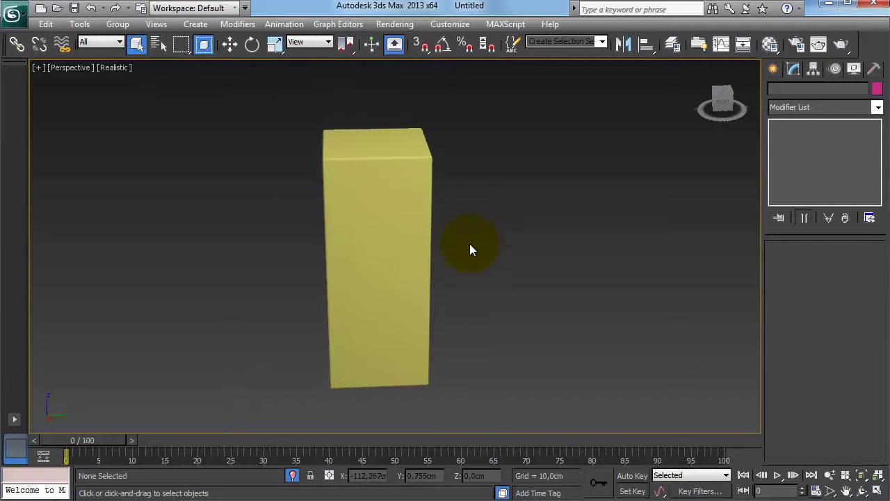
Exit isolation mode, and view the complete wall scene from a slightly different angle
{"action": "left_click", "coordinate": [293, 478]}
{"action": "scroll", "coordinate": [429, 292], "scroll_direction": "down", "scroll_amount": 3}
{"action": "scroll", "coordinate": [429, 292], "scroll_direction": "up", "scroll_amount": 4}
{"action": "scroll", "coordinate": [429, 293], "scroll_direction": "down", "scroll_amount": 2}
{"action": "middle_click_drag", "start_coordinate": [429, 293], "coordinate": [447, 296], "text": "alt"}
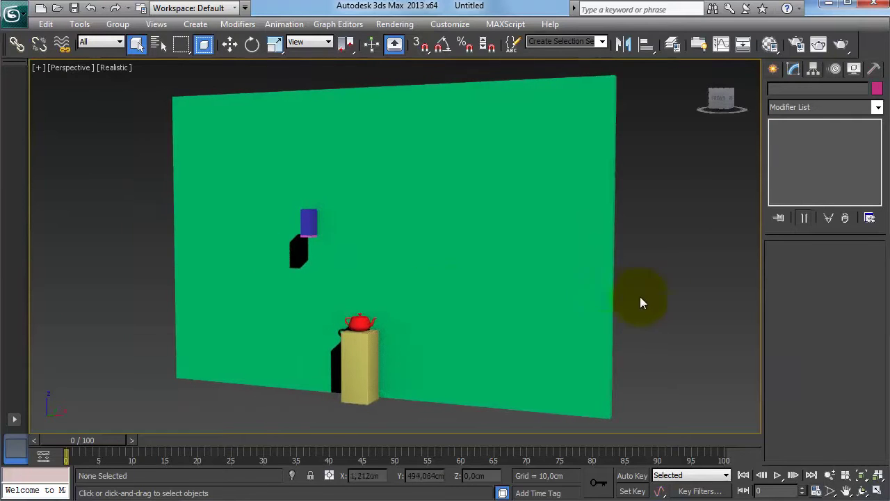